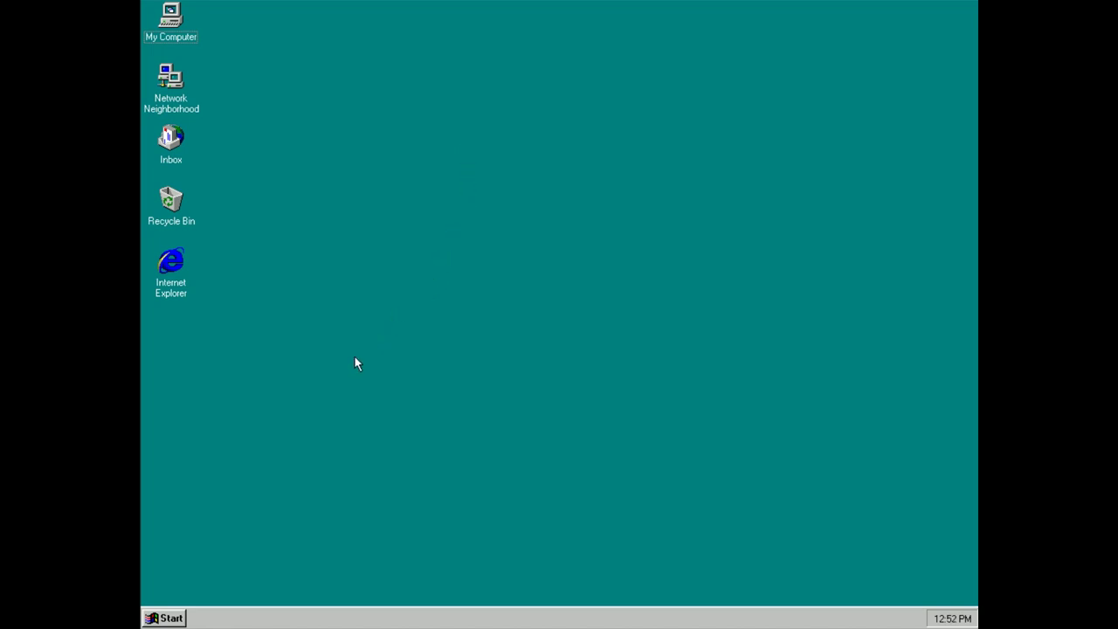
# - Open the Start menu and pass over Documents, Settings and Find on the way to Programs > Accessories
pyautogui.click(162, 619)
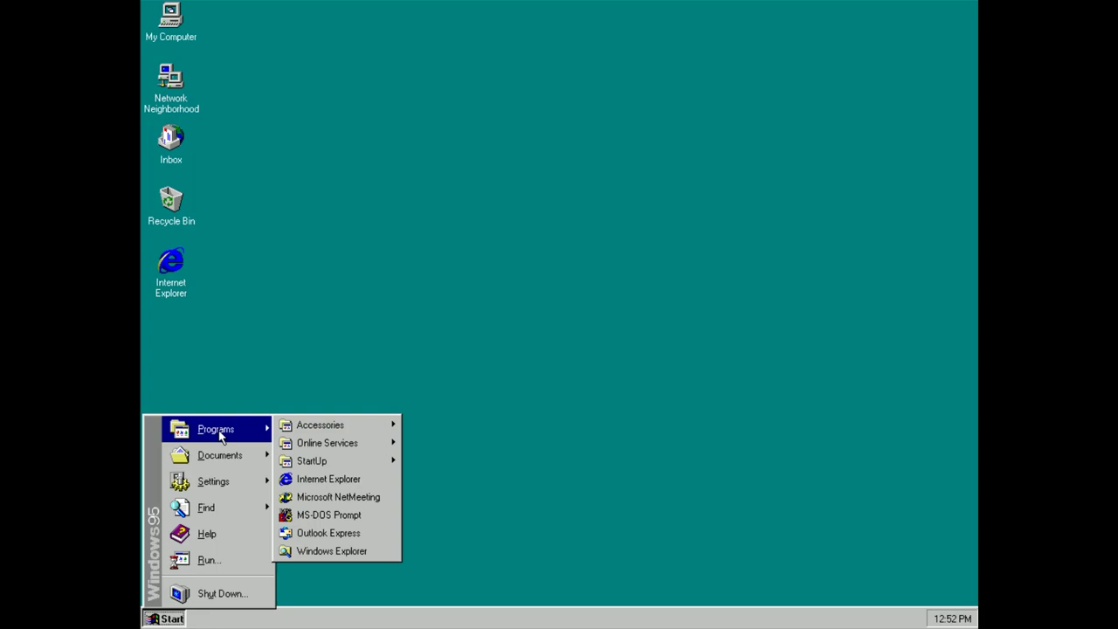
pyautogui.moveTo(211, 468)
pyautogui.moveTo(210, 511)
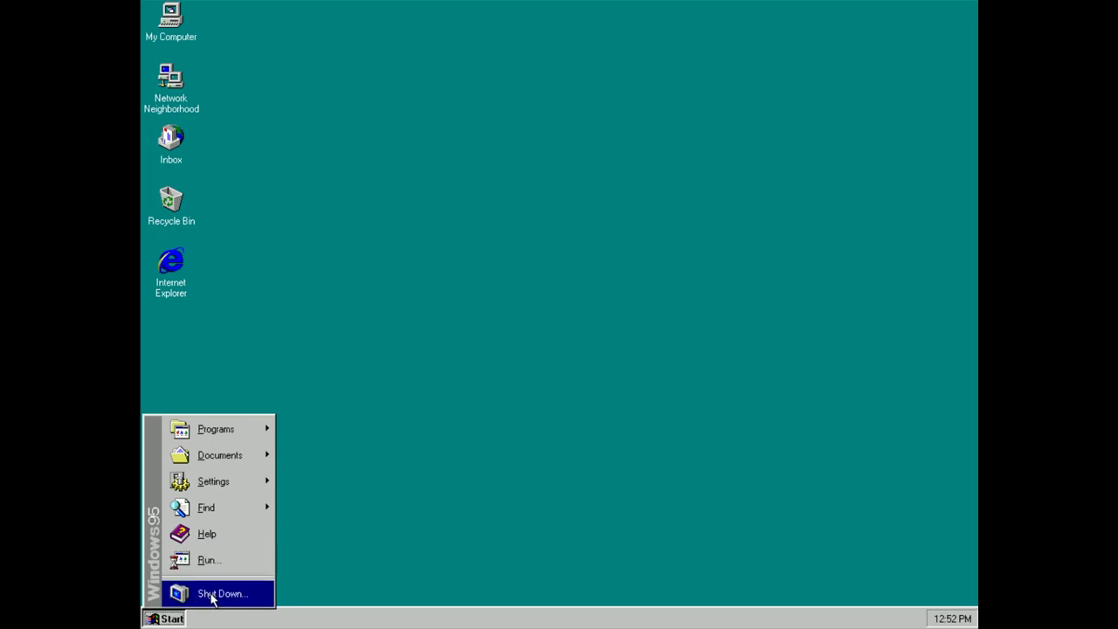
pyautogui.moveTo(257, 433)
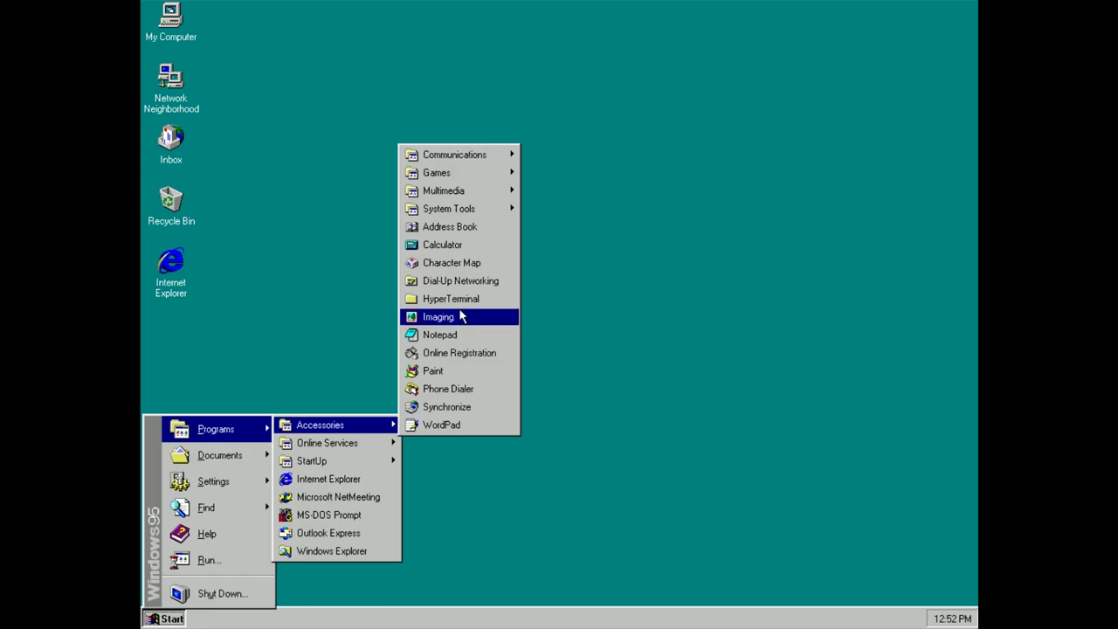
# - Launch Paint from Accessories, then reopen the Start menu's Programs list
pyautogui.click(441, 370)
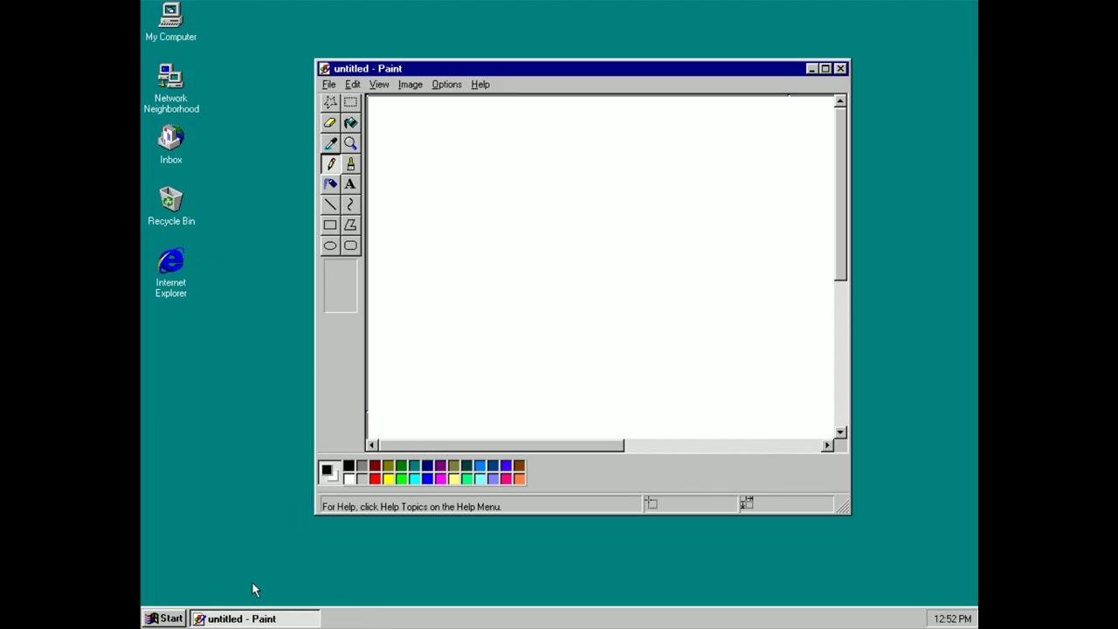
pyautogui.click(175, 618)
pyautogui.moveTo(244, 428)
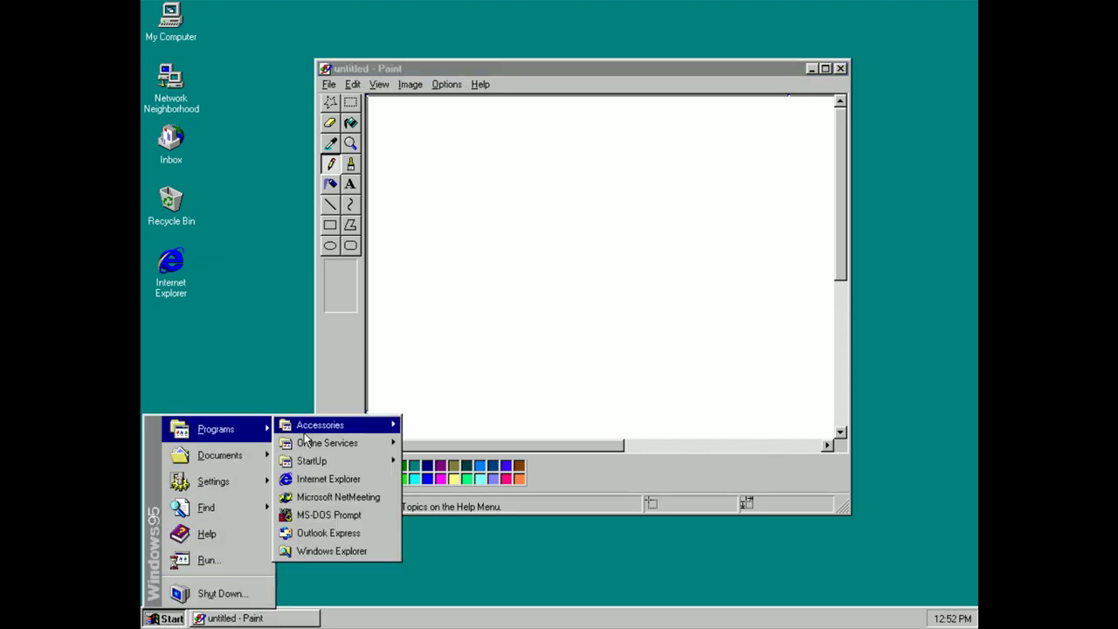
# - Open MS-DOS Prompt and switch between it and Paint using the taskbar buttons
pyautogui.click(333, 515)
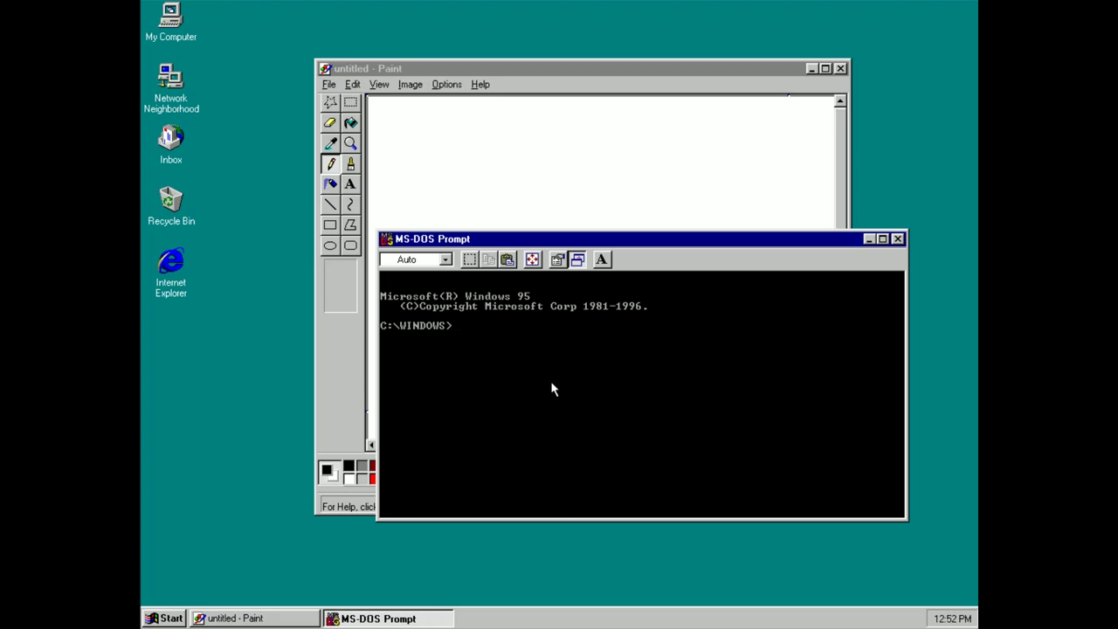
pyautogui.click(345, 619)
pyautogui.click(367, 618)
pyautogui.click(164, 618)
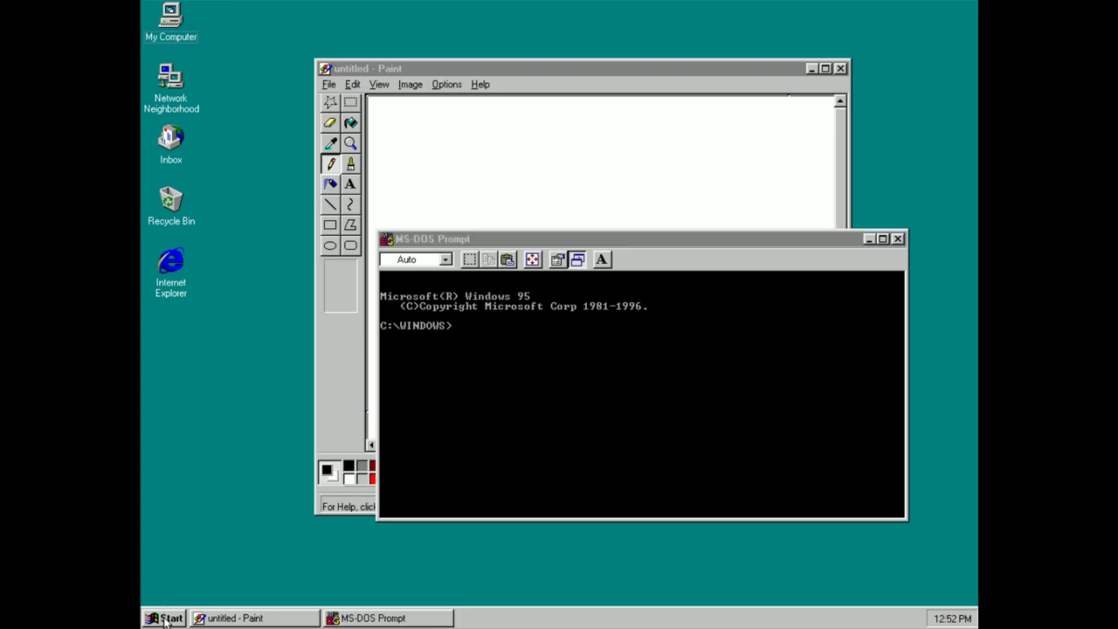
# - Launch Outlook Express, cancel the connection wizard but decline to exit it, and cycle through the open windows
pyautogui.moveTo(246, 434)
pyautogui.moveTo(301, 431)
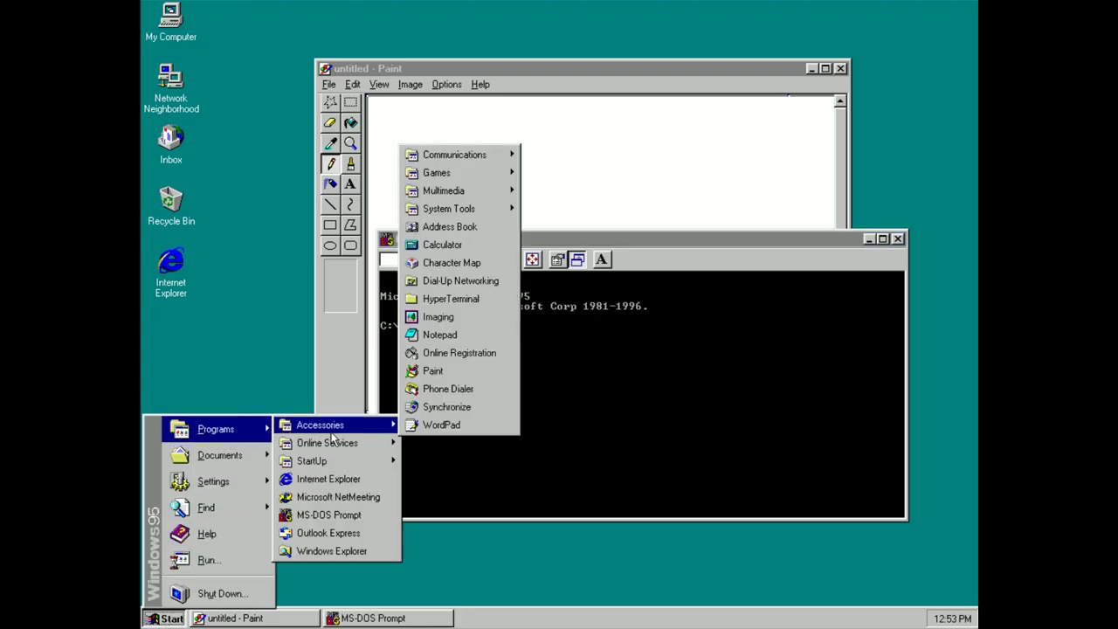
pyautogui.click(333, 532)
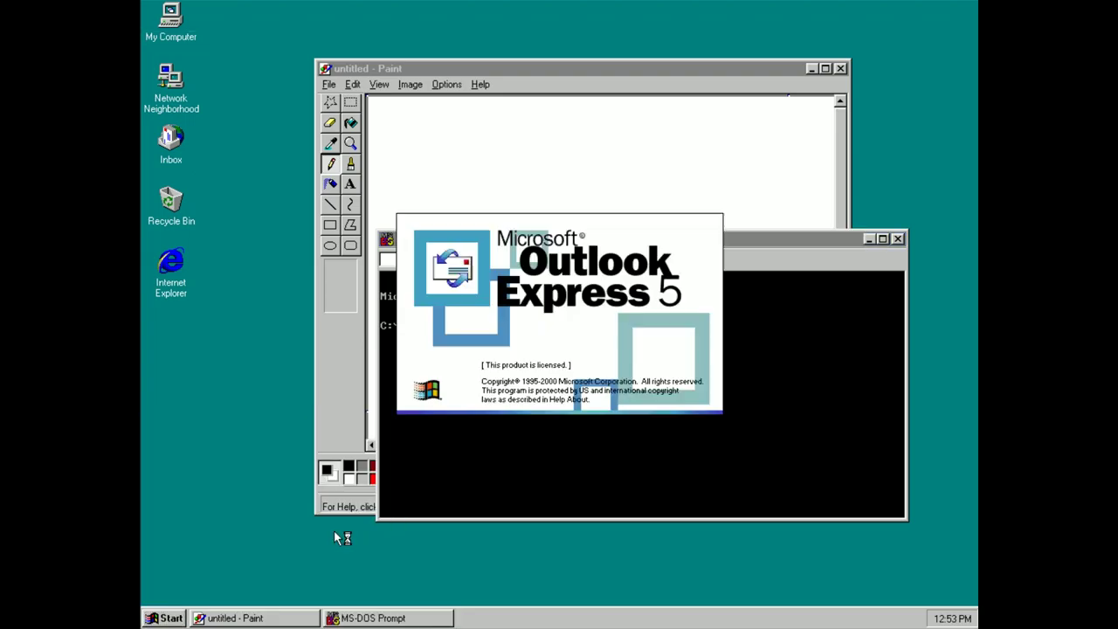
pyautogui.click(605, 412)
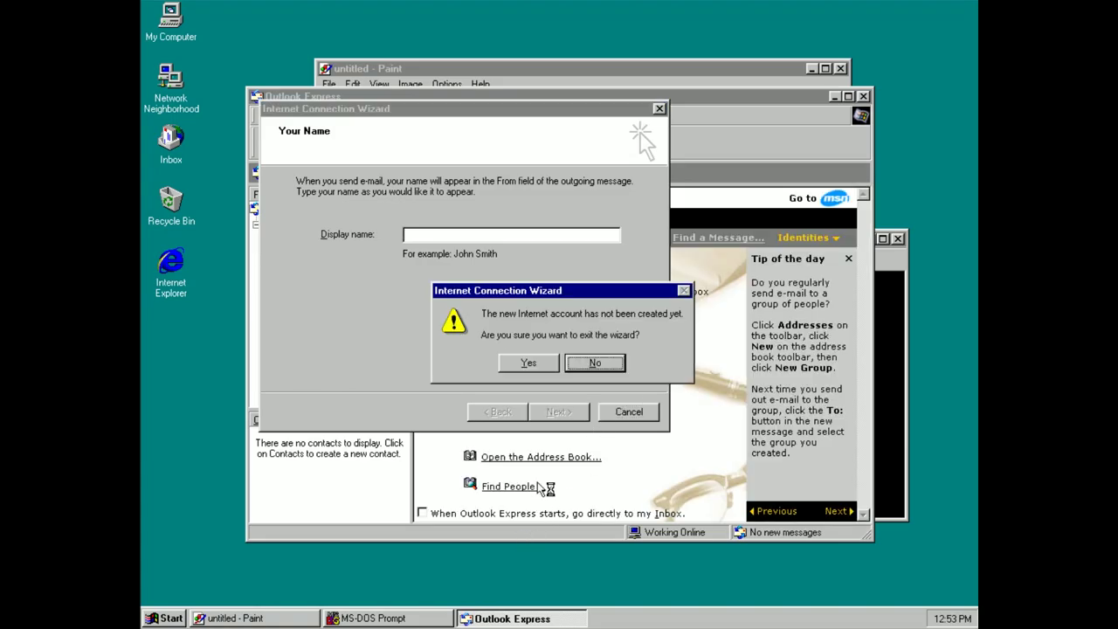
pyautogui.click(591, 365)
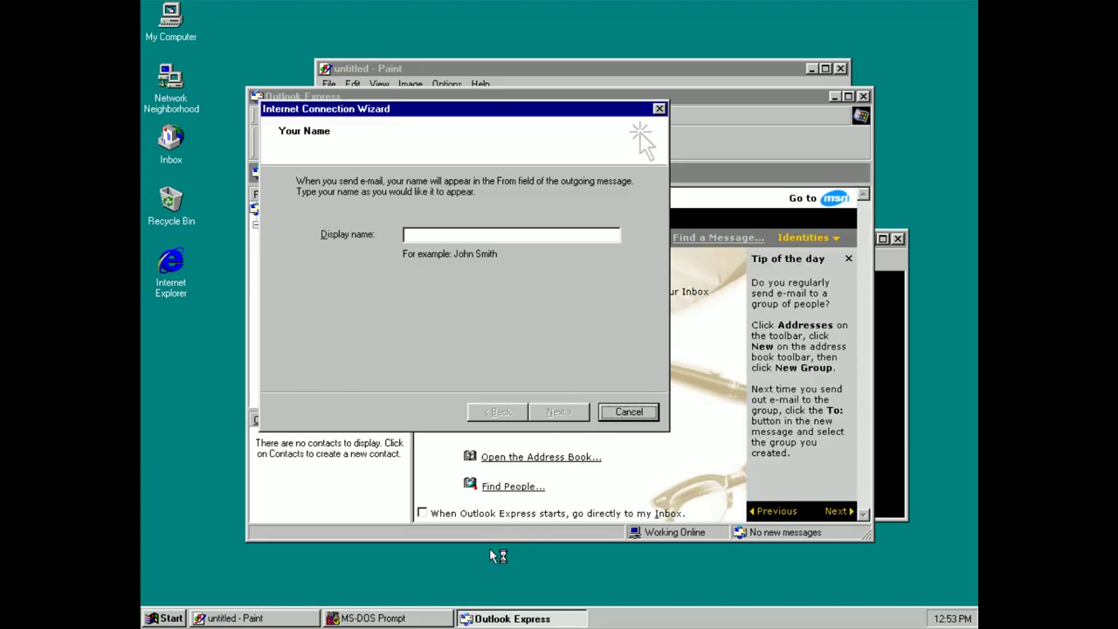
pyautogui.click(402, 617)
pyautogui.click(313, 617)
pyautogui.click(476, 618)
# - Launch WordPad from Accessories, switch to Outlook Express and back, and drag WordPad up-left
pyautogui.click(173, 618)
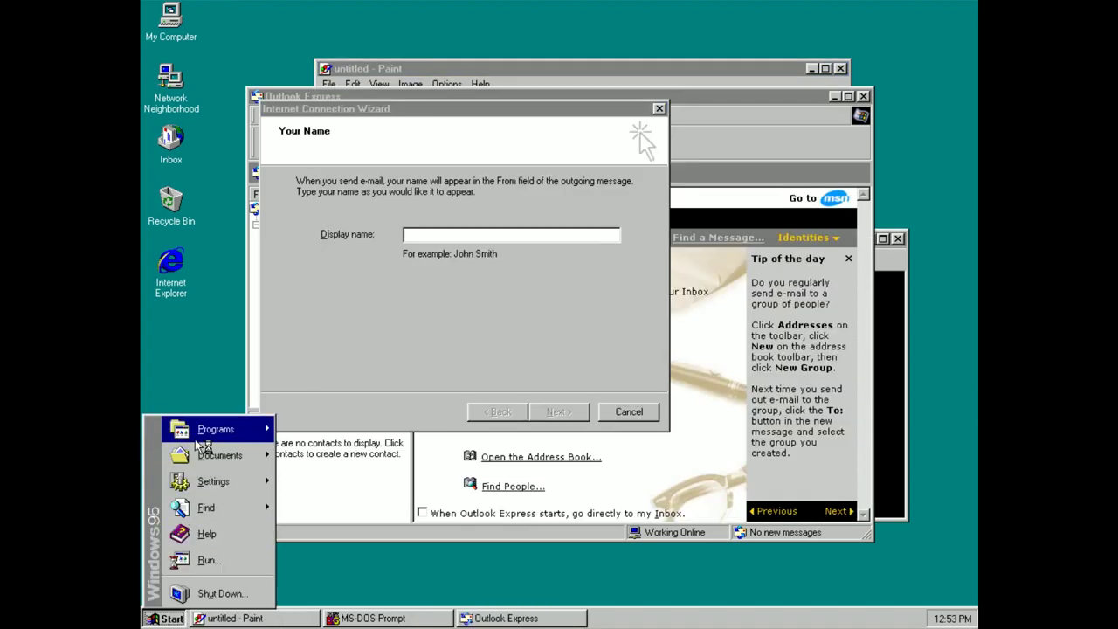
pyautogui.moveTo(210, 431)
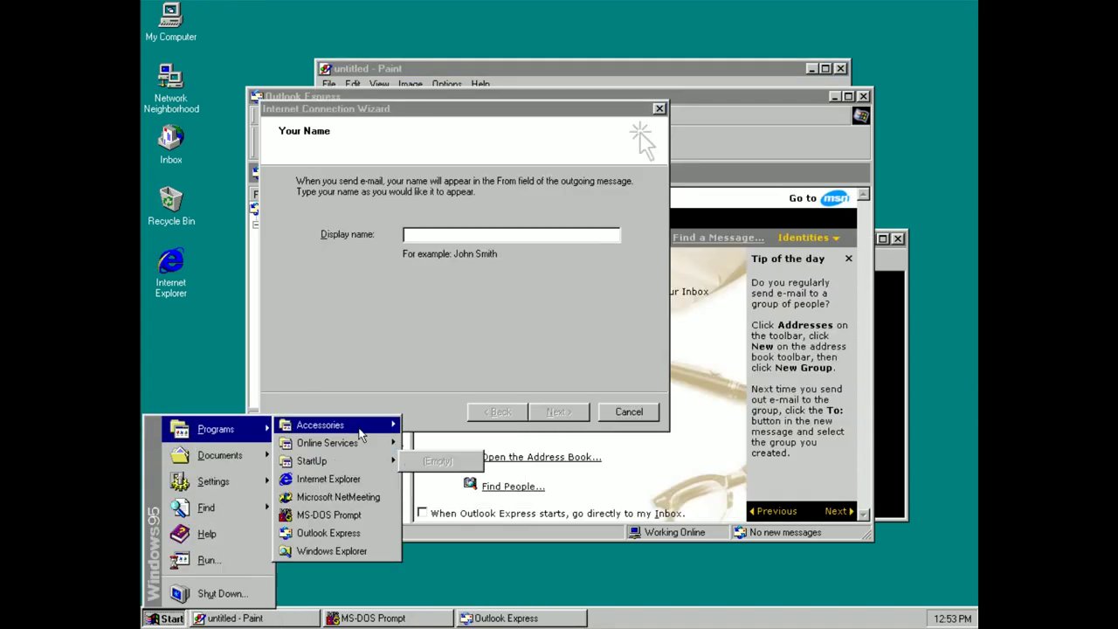
pyautogui.moveTo(359, 432)
pyautogui.click(426, 423)
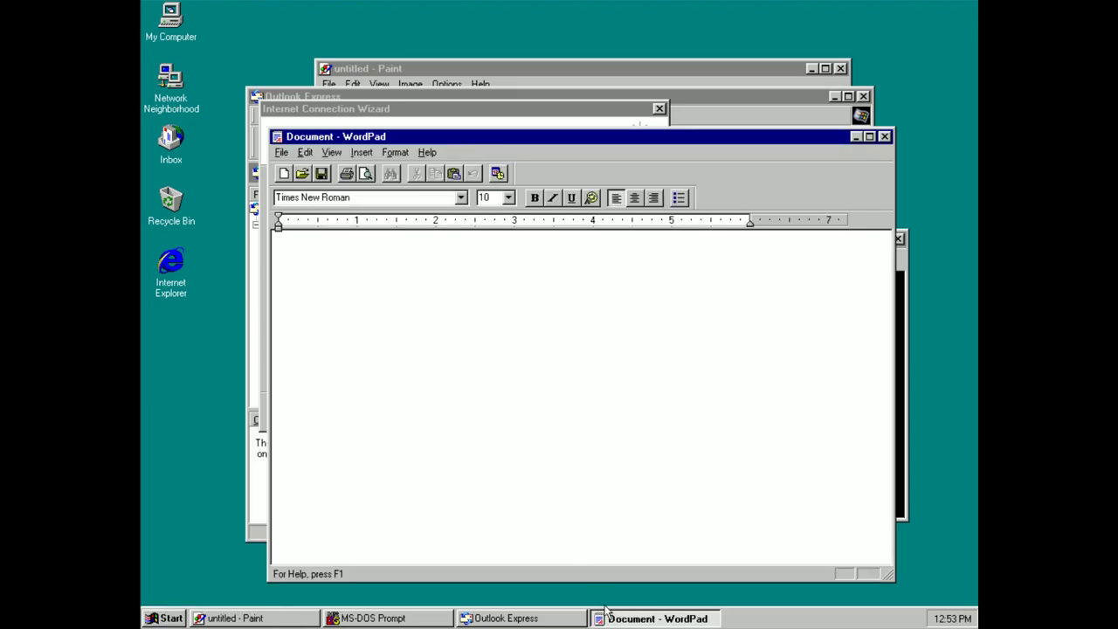
pyautogui.click(559, 620)
pyautogui.click(633, 618)
pyautogui.moveTo(766, 137); pyautogui.dragTo(738, 110)
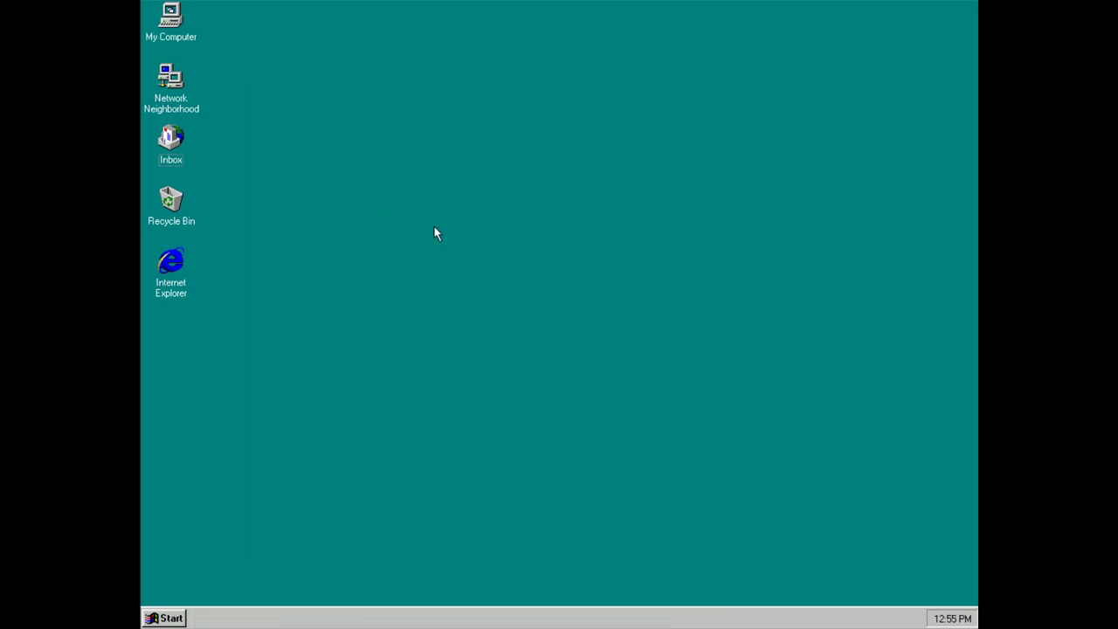
# - Open Taskbar Properties, turn on and apply Show small icons, and check the smaller Start menu
pyautogui.rightClick(356, 619)
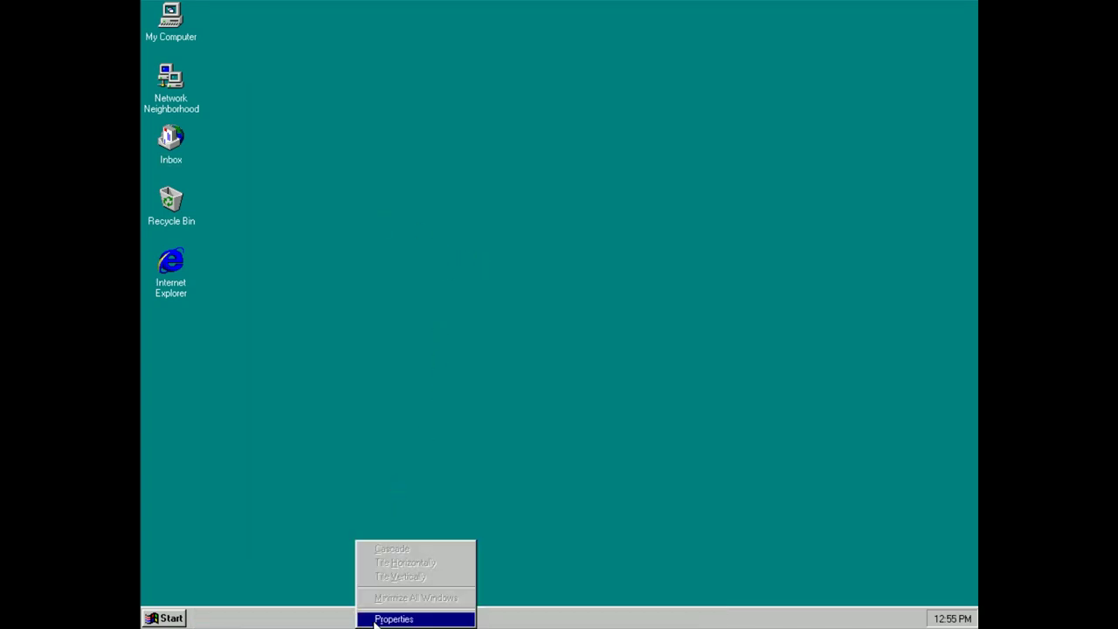
pyautogui.click(377, 619)
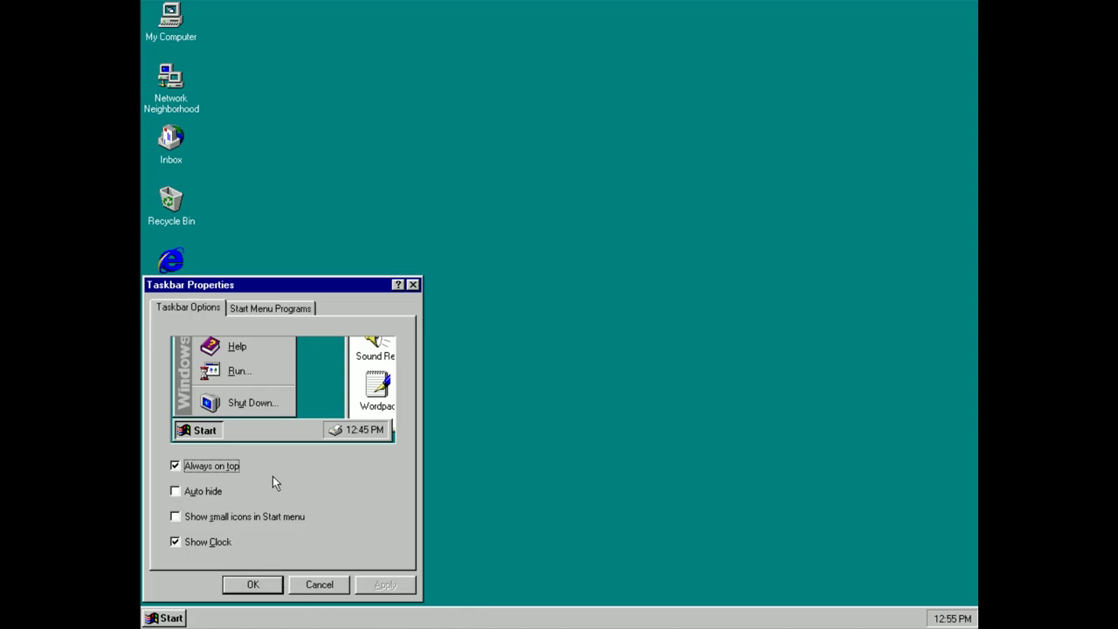
pyautogui.click(260, 517)
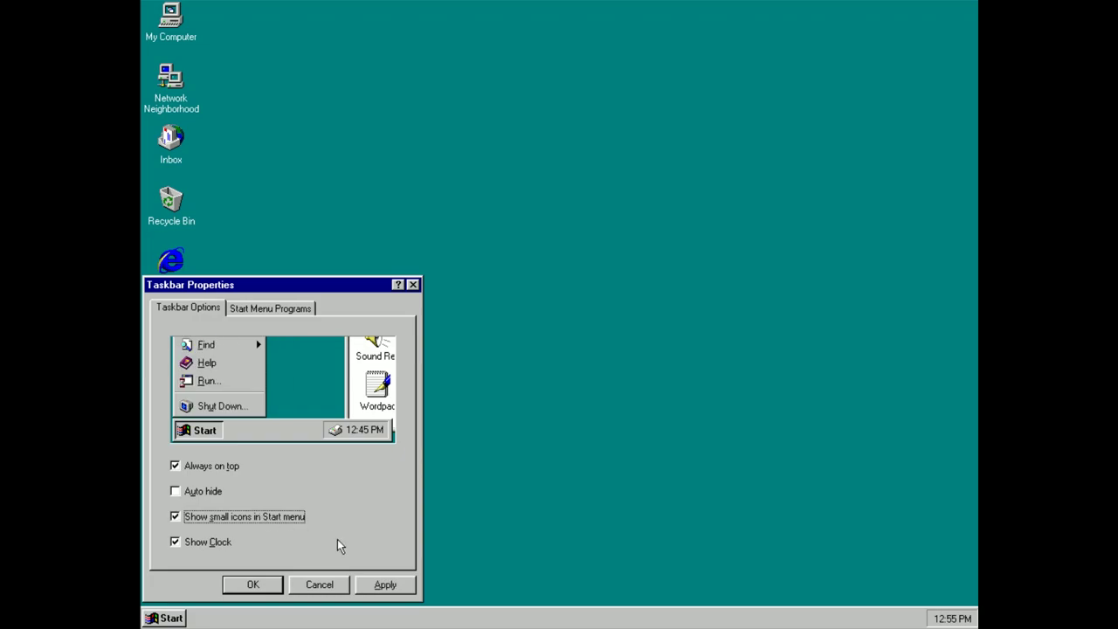
pyautogui.click(385, 587)
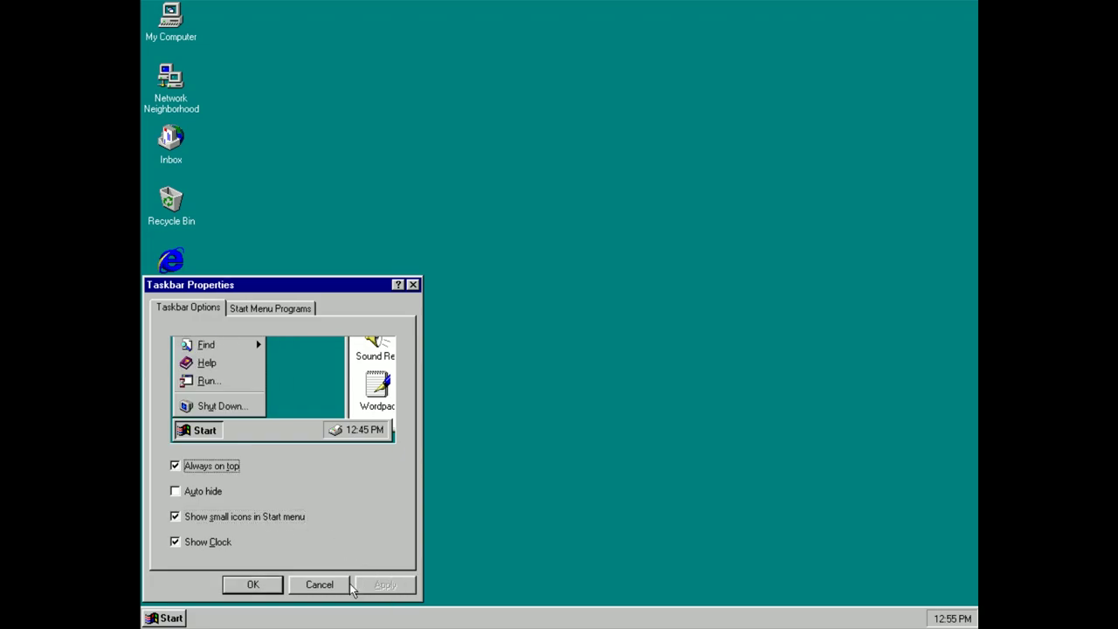
pyautogui.click(166, 617)
pyautogui.moveTo(196, 485)
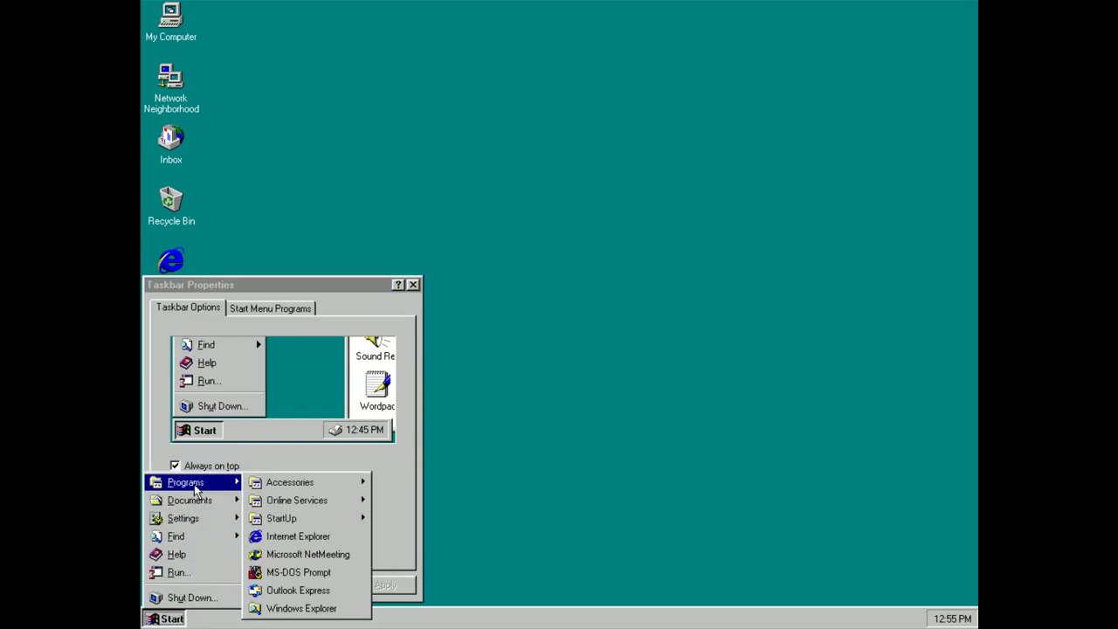
pyautogui.click(196, 456)
# - Turn small icons back off, hide the clock, apply, and switch to the Start Menu Programs page
pyautogui.click(206, 516)
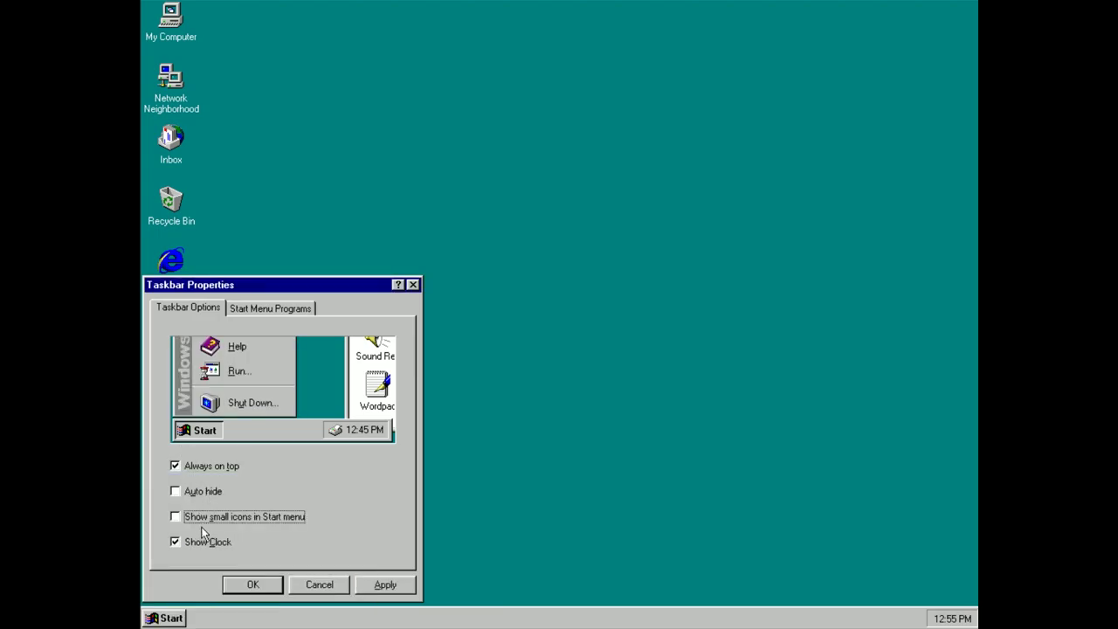
pyautogui.click(205, 541)
pyautogui.click(205, 543)
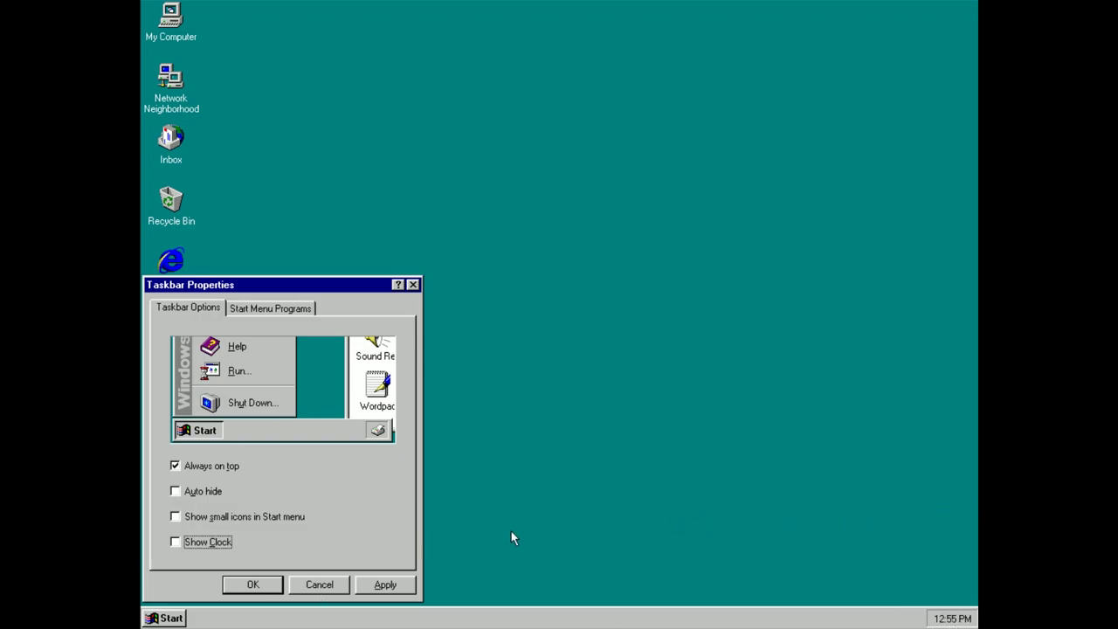
pyautogui.click(414, 584)
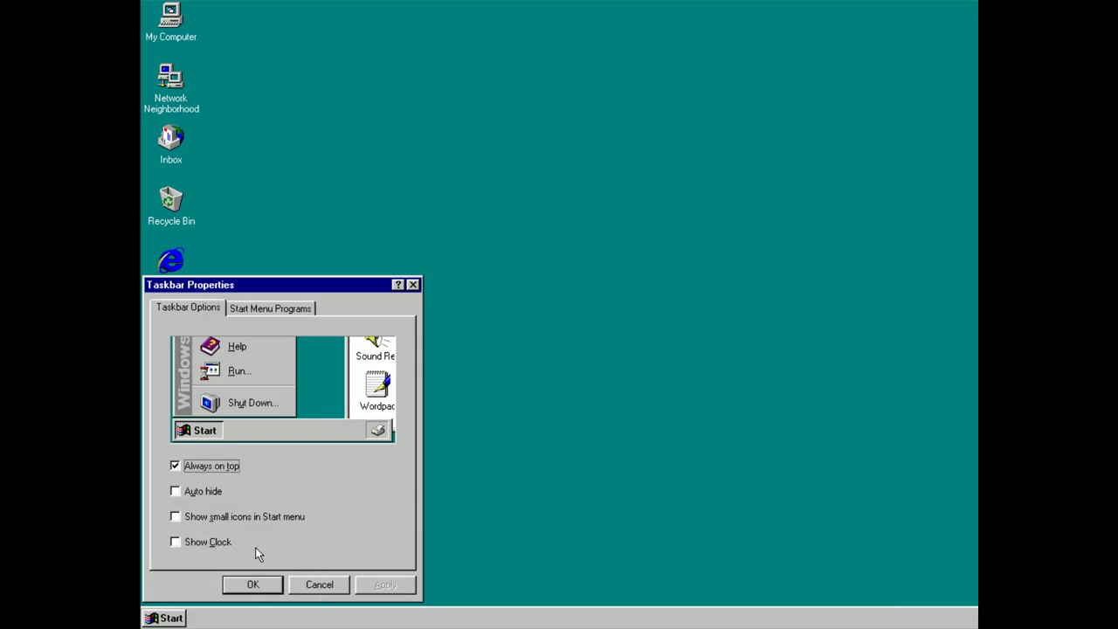
pyautogui.click(213, 517)
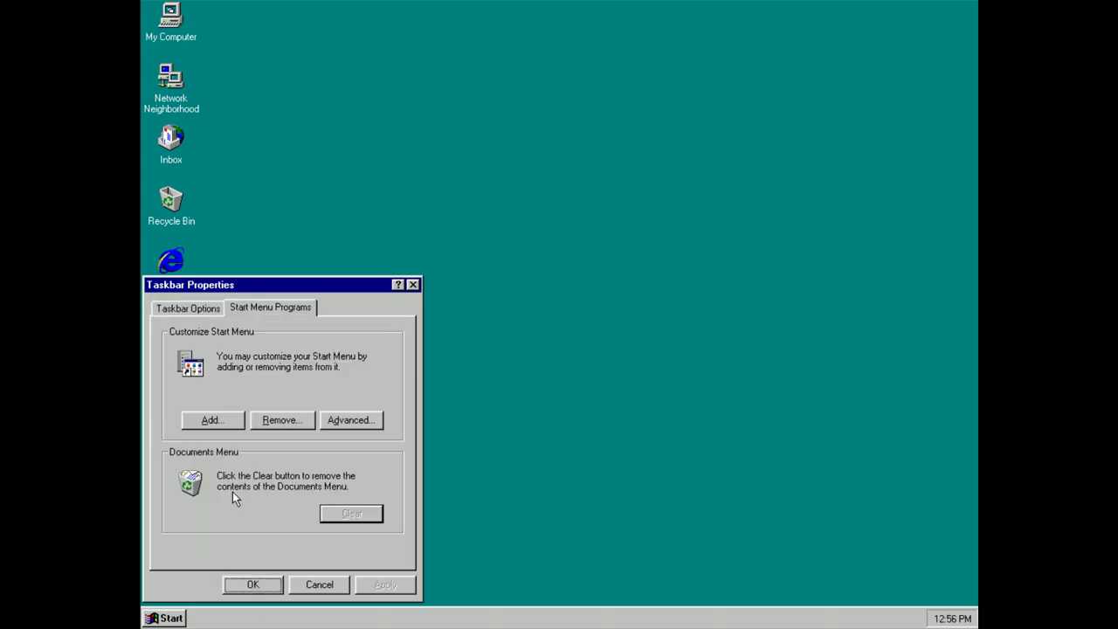
# - Close Taskbar Properties and launch Windows Explorer from Start > Programs
pyautogui.click(412, 284)
pyautogui.press('super')
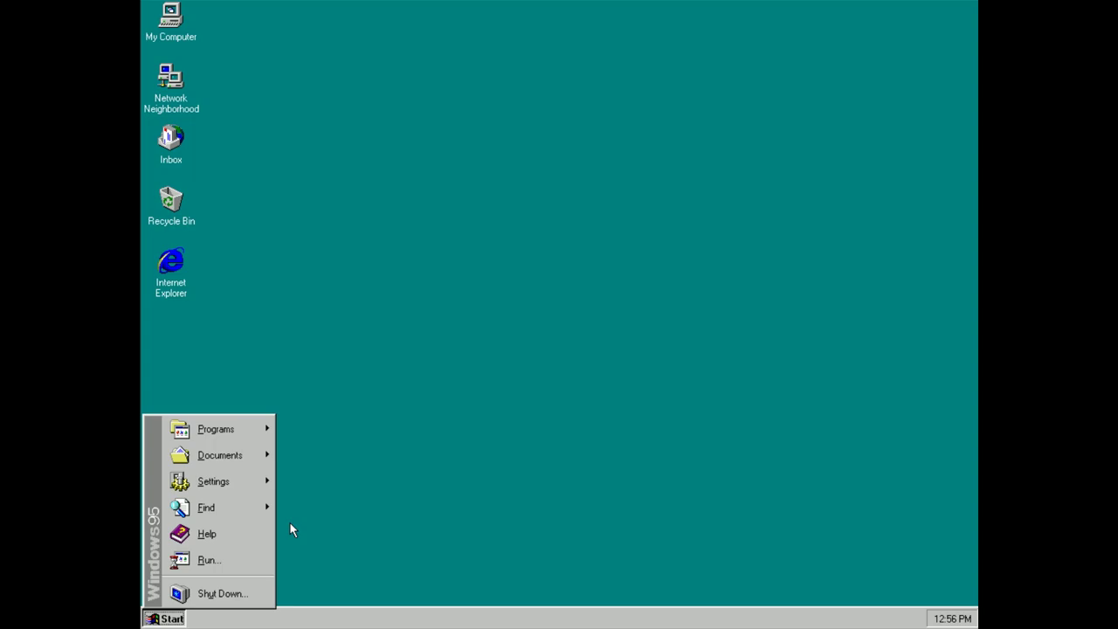
pyautogui.moveTo(218, 431)
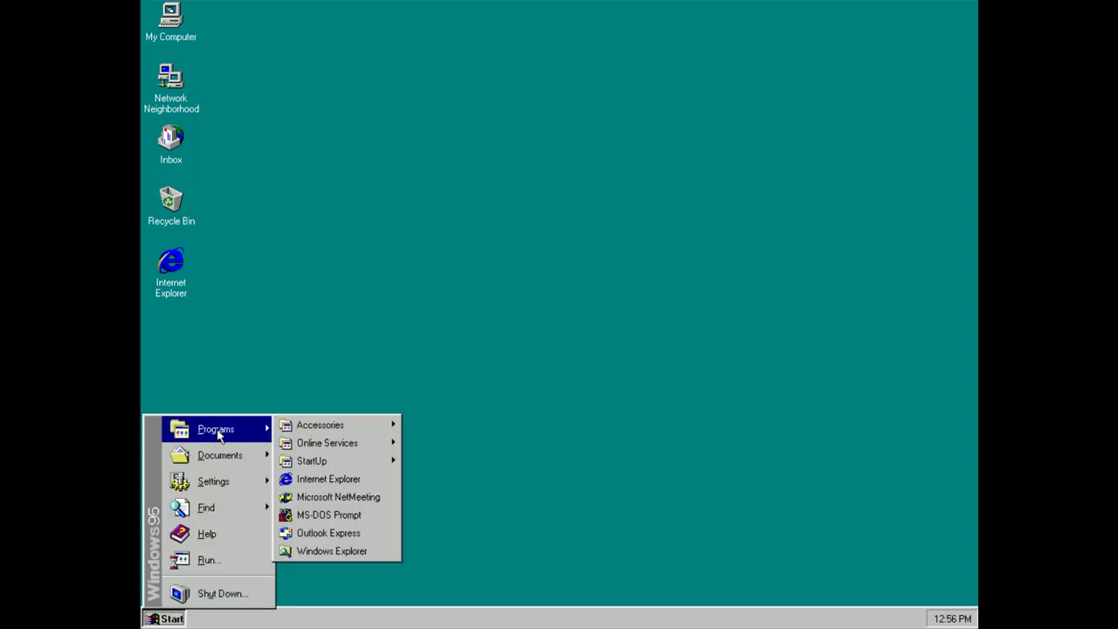
pyautogui.moveTo(343, 431)
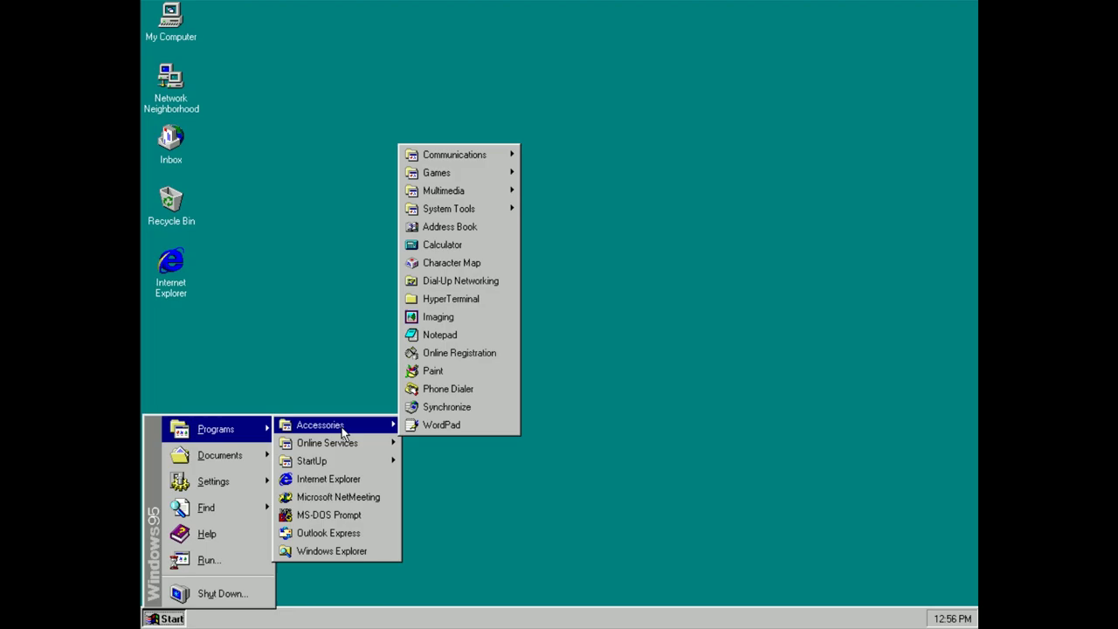
pyautogui.click(316, 552)
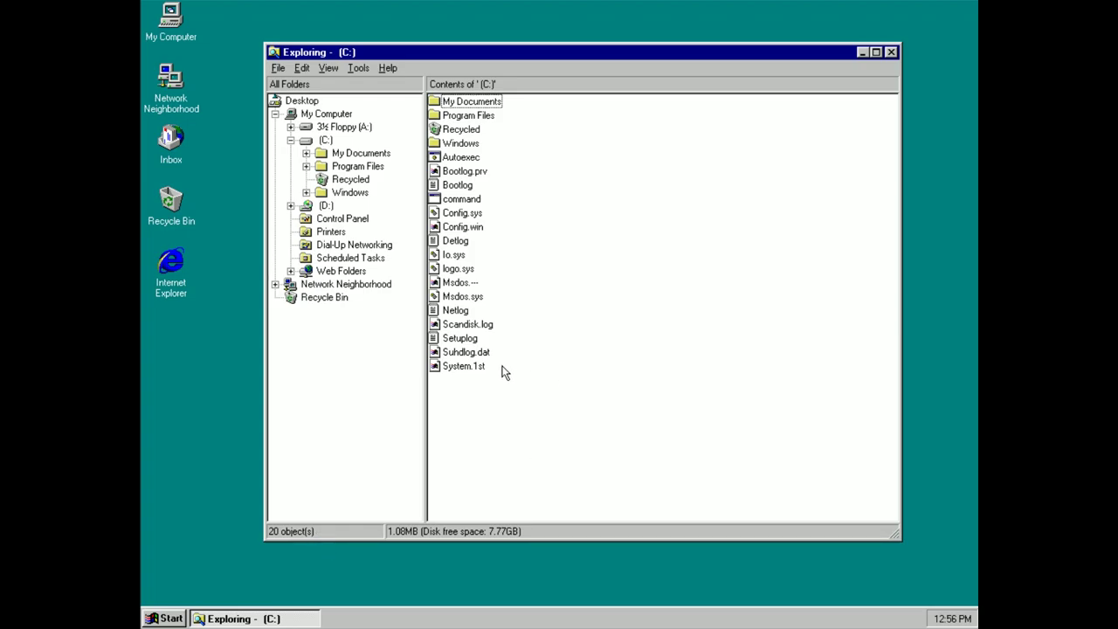
# - Browse My Documents and Program Files in Explorer, then close Explorer with Alt+F4
pyautogui.doubleClick(469, 102)
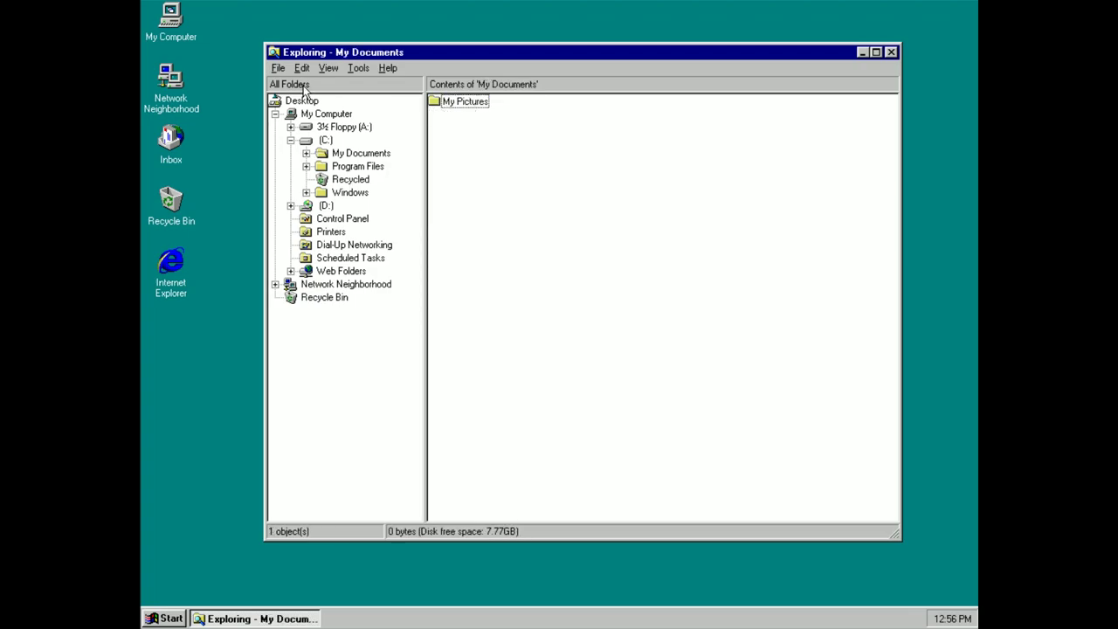
pyautogui.press('BackSpace')
pyautogui.doubleClick(470, 119)
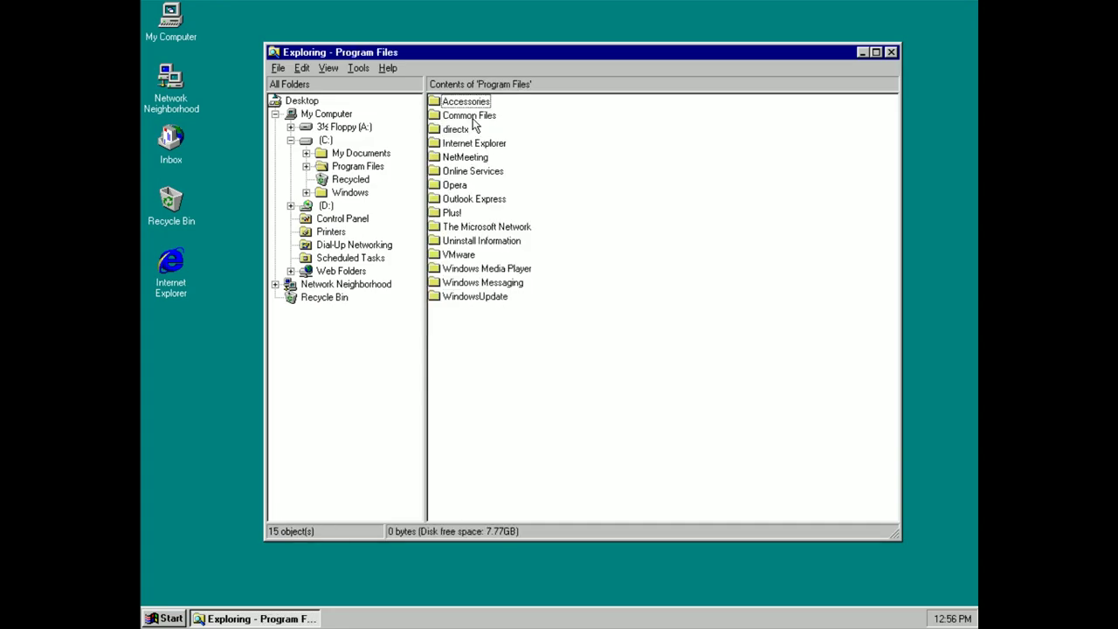
pyautogui.hotkey('alt', 'F4')
pyautogui.click(166, 619)
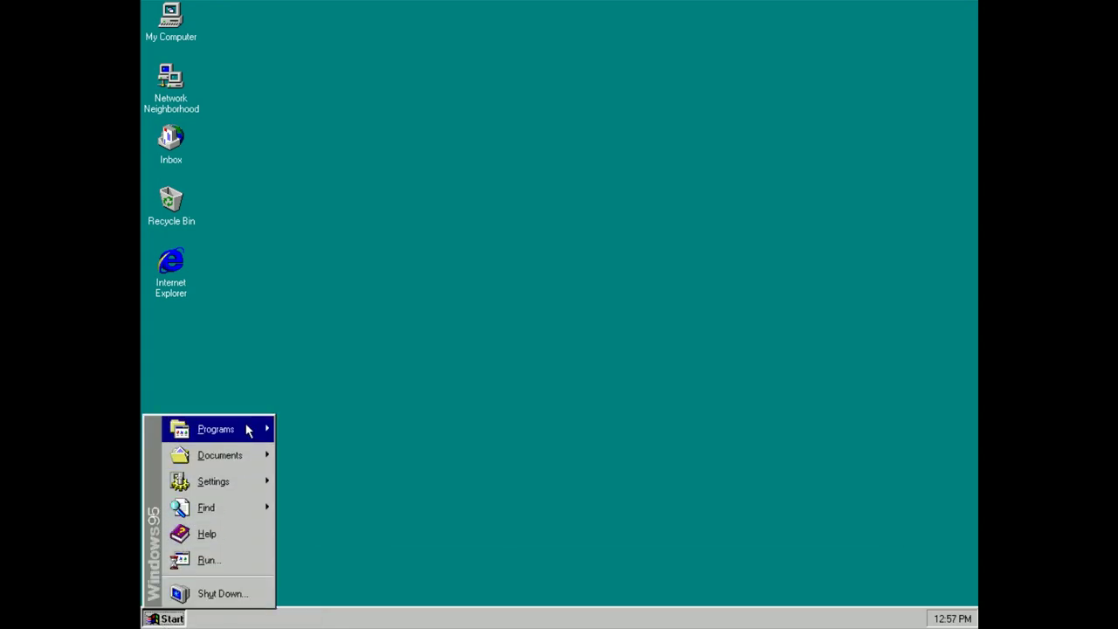
# - Launch WordPad, then maximize, restore, minimize, bring back from the taskbar and close its window
pyautogui.moveTo(307, 427)
pyautogui.click(410, 430)
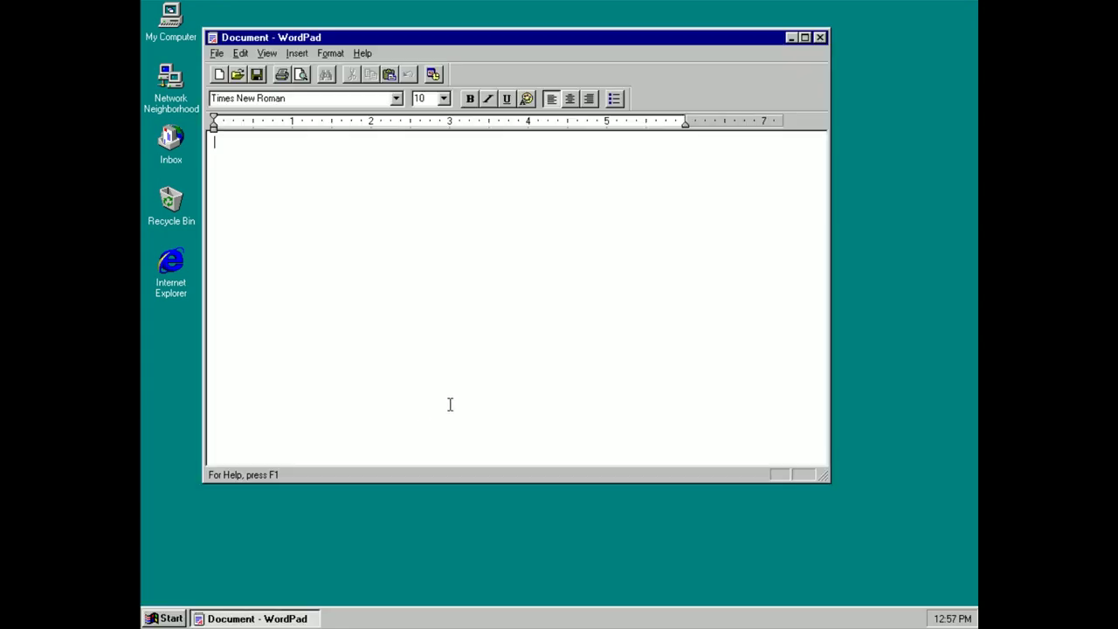
pyautogui.click(808, 38)
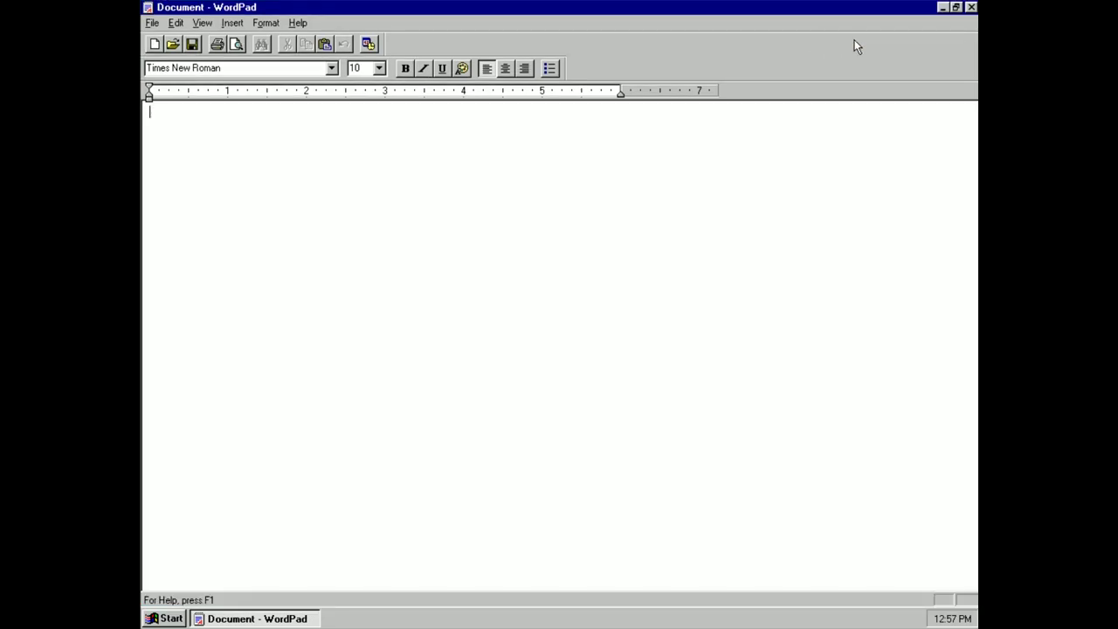
pyautogui.click(956, 7)
pyautogui.click(790, 39)
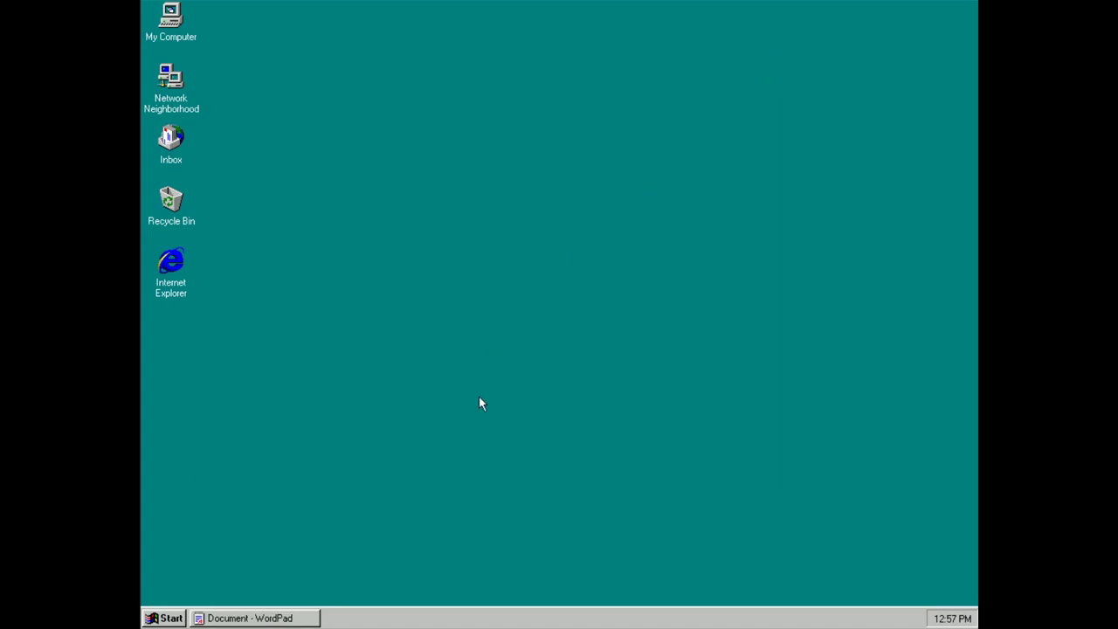
pyautogui.click(291, 616)
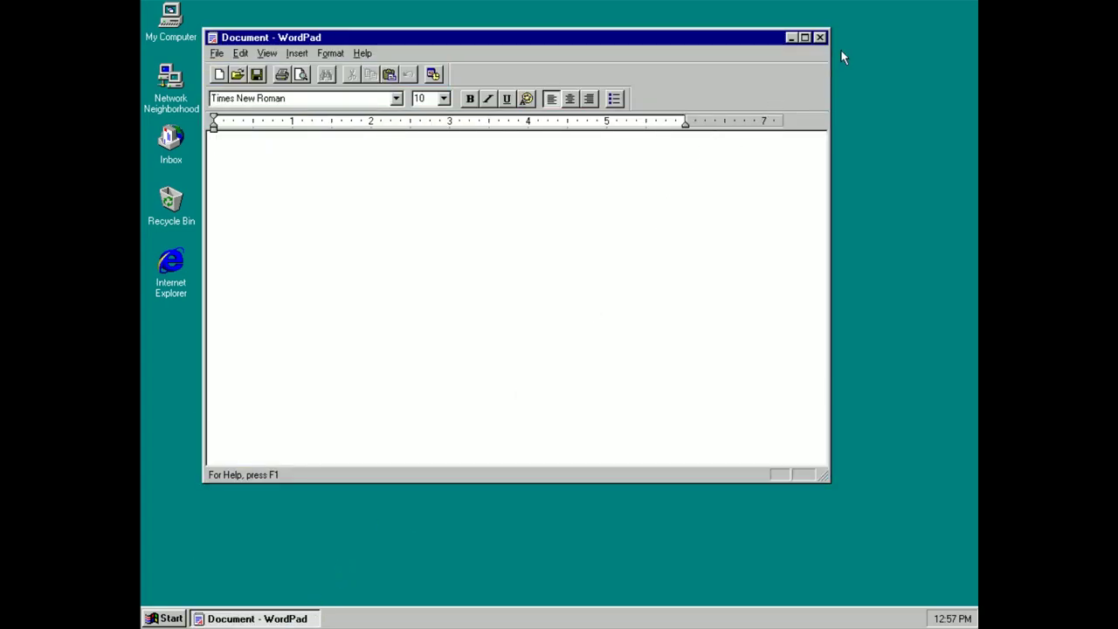
pyautogui.click(819, 38)
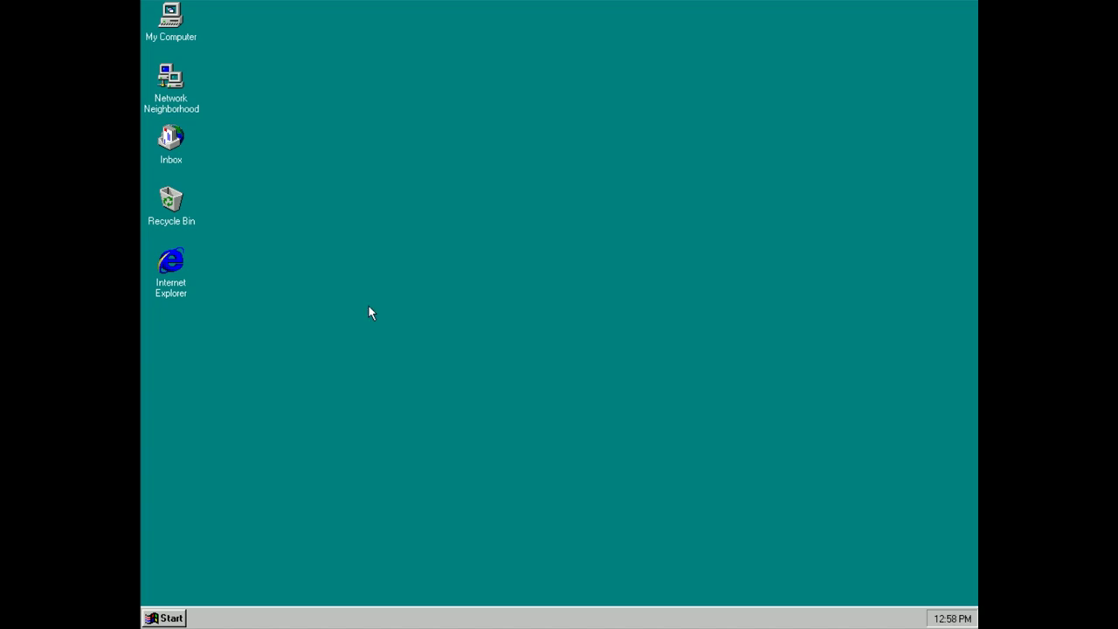
# - Select and deselect the Recycle Bin icon, then launch Windows Explorer from Start > Programs
pyautogui.click(183, 215)
pyautogui.click(293, 234)
pyautogui.press('super')
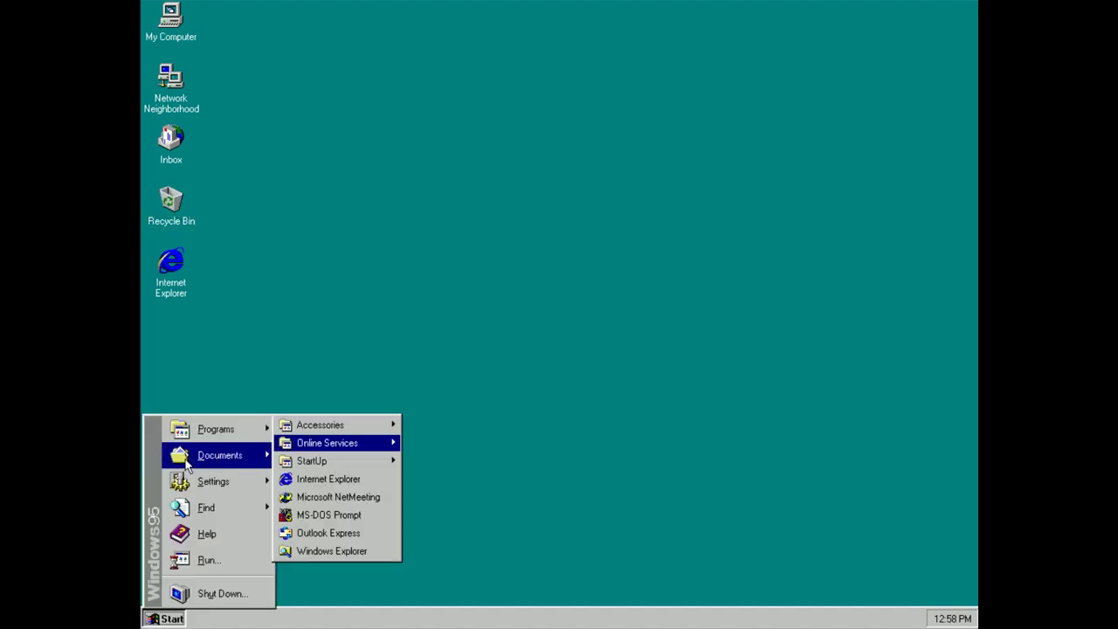
pyautogui.moveTo(218, 429)
pyautogui.click(336, 551)
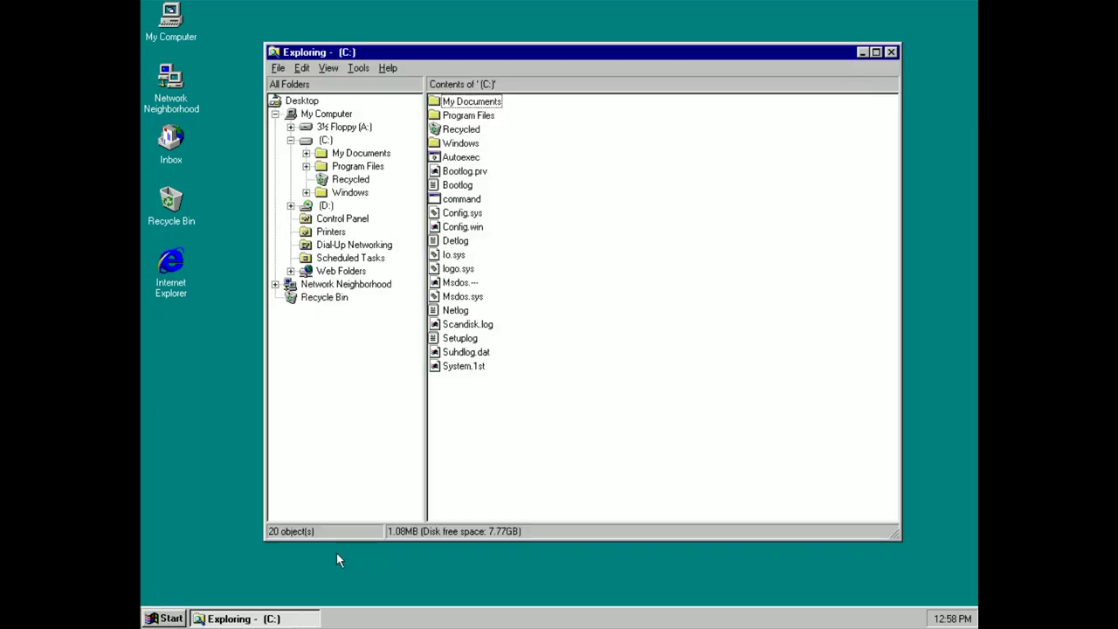
# - In My Documents, create a new text document named 'Test'
pyautogui.doubleClick(471, 102)
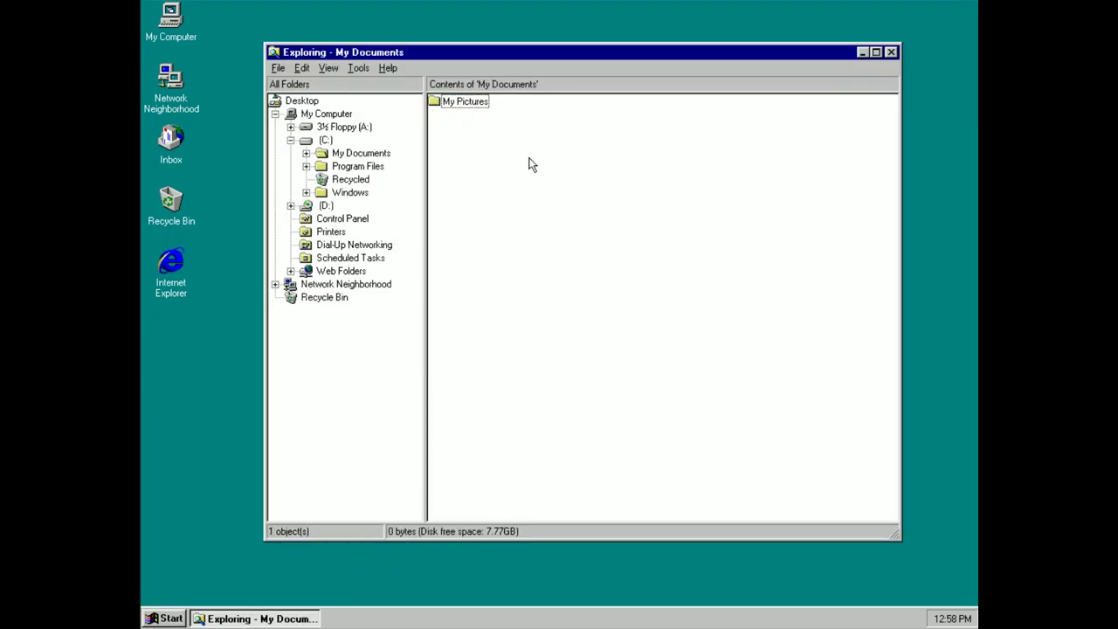
pyautogui.rightClick(529, 162)
pyautogui.moveTo(576, 261)
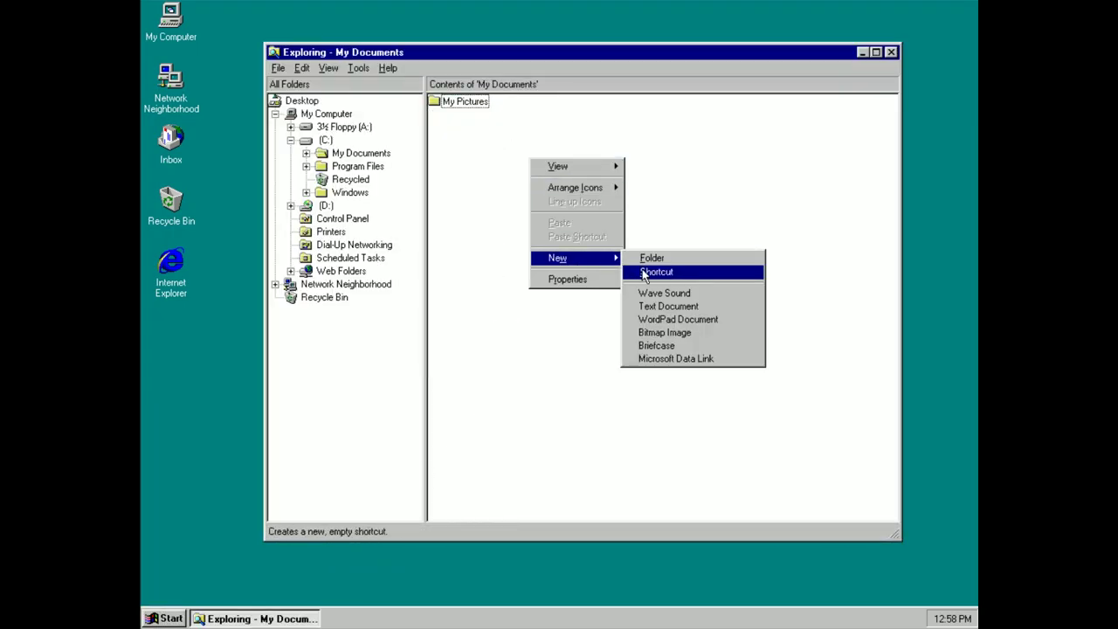
pyautogui.click(652, 310)
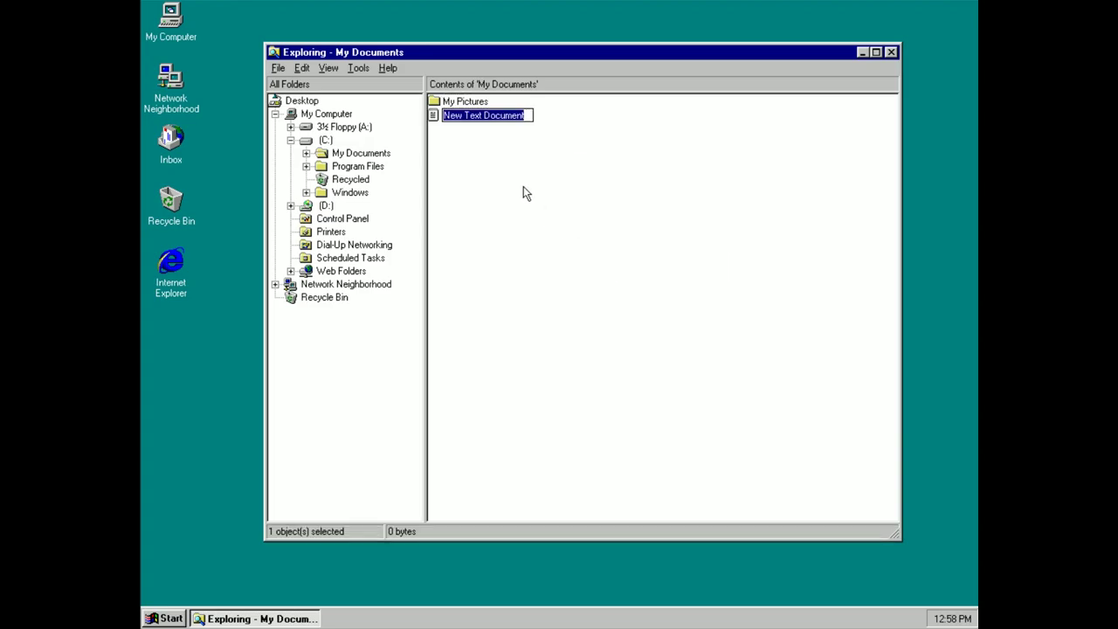
pyautogui.write('Test')
pyautogui.press('Return')
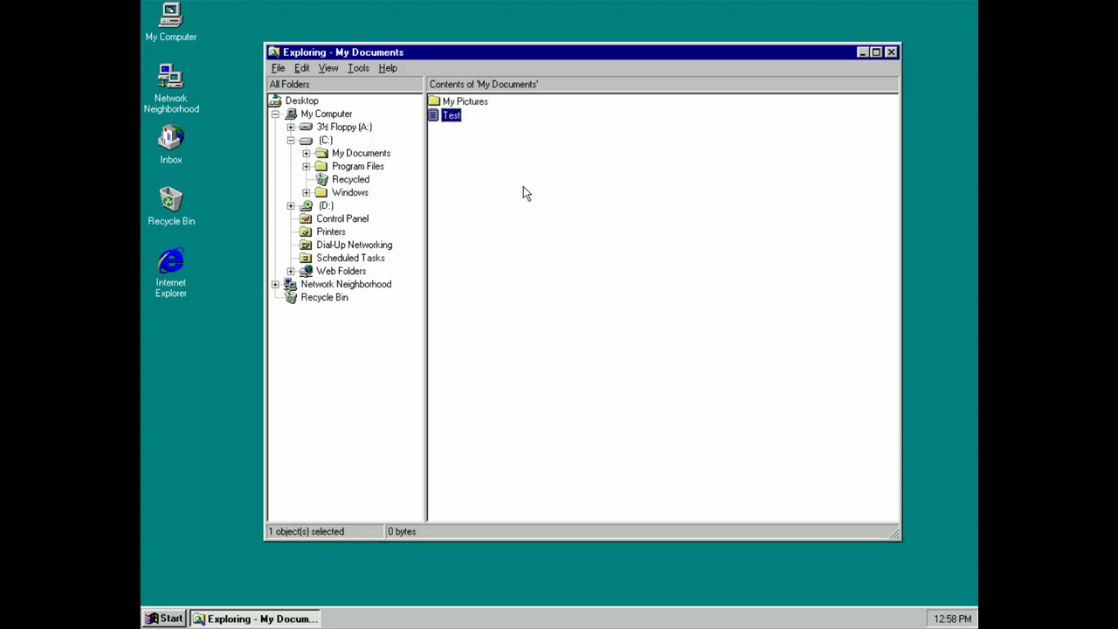
# - Delete the Test text file and confirm sending it to the Recycle Bin
pyautogui.rightClick(456, 121)
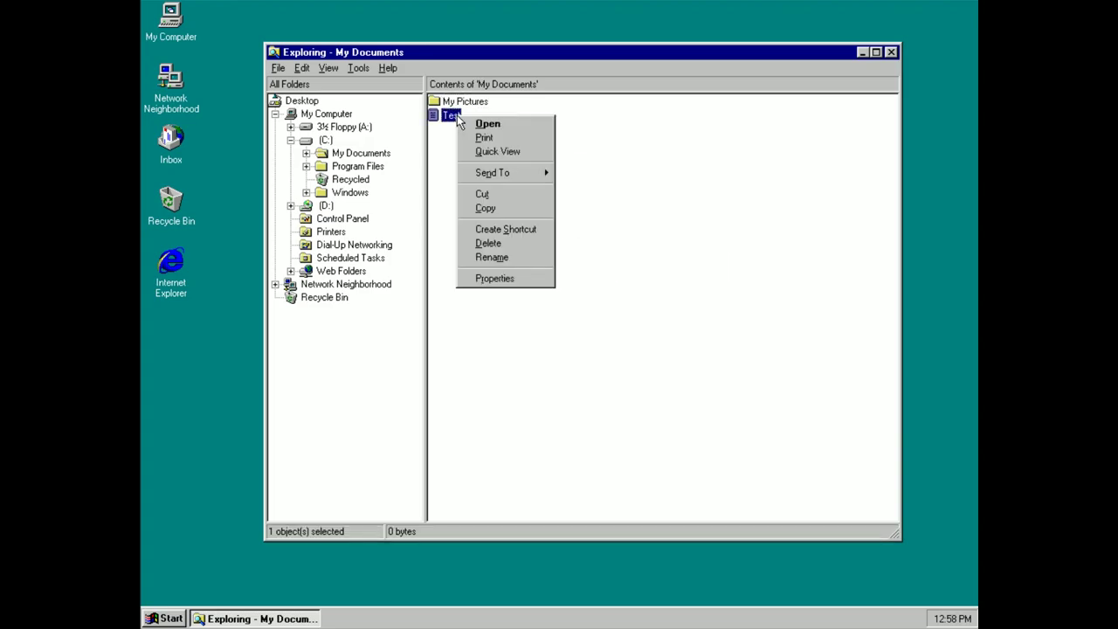
pyautogui.click(494, 245)
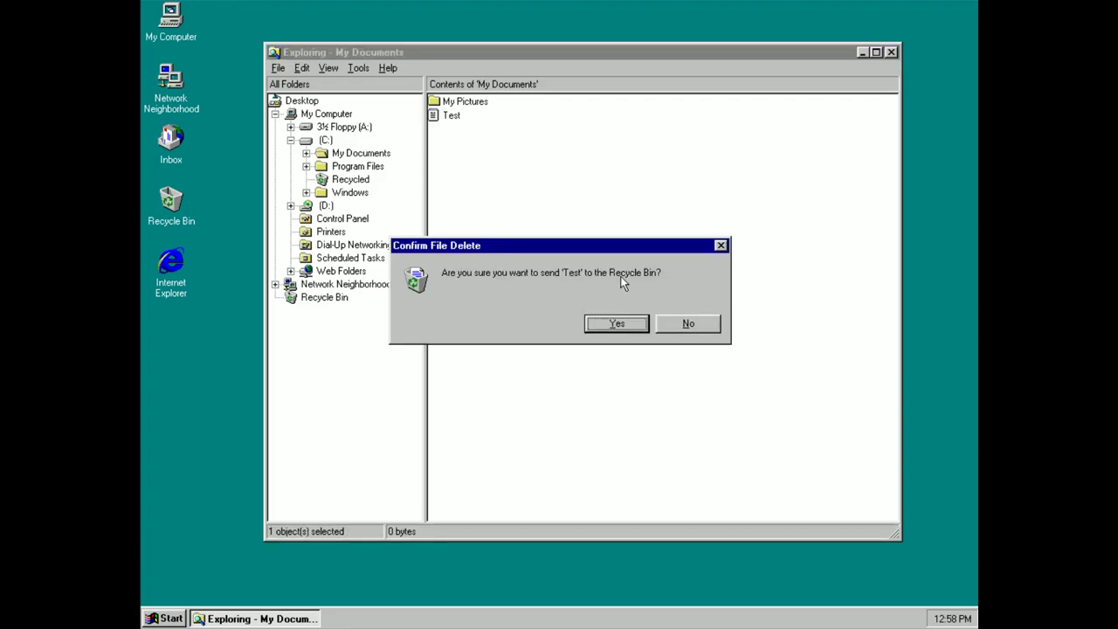
pyautogui.click(625, 324)
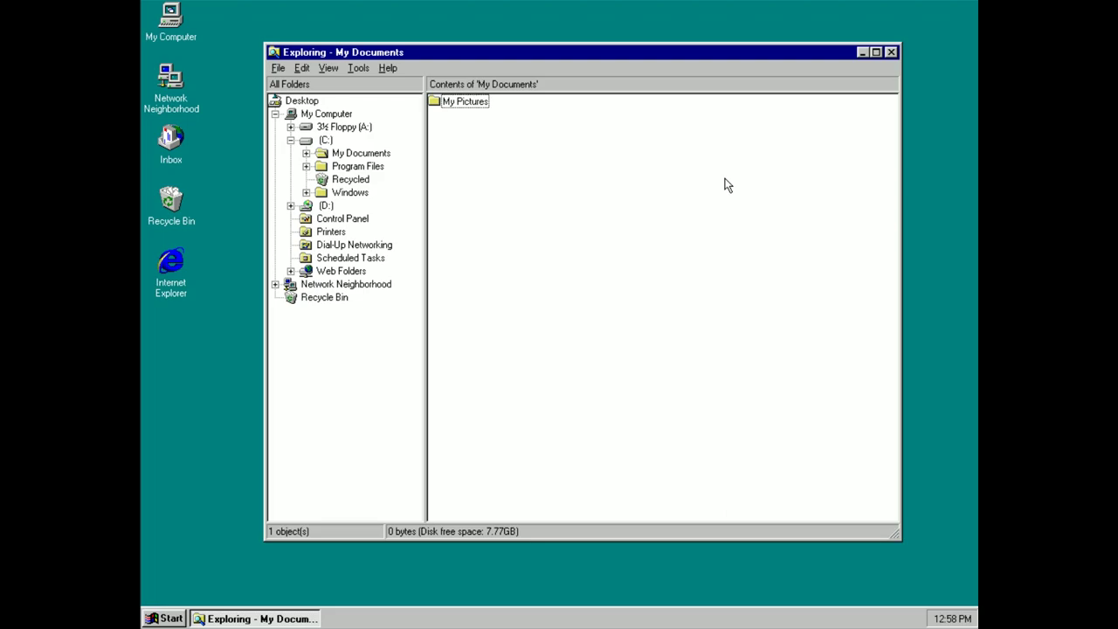
# - Open the Recycle Bin and view the deleted Test document's options without restoring it
pyautogui.doubleClick(172, 203)
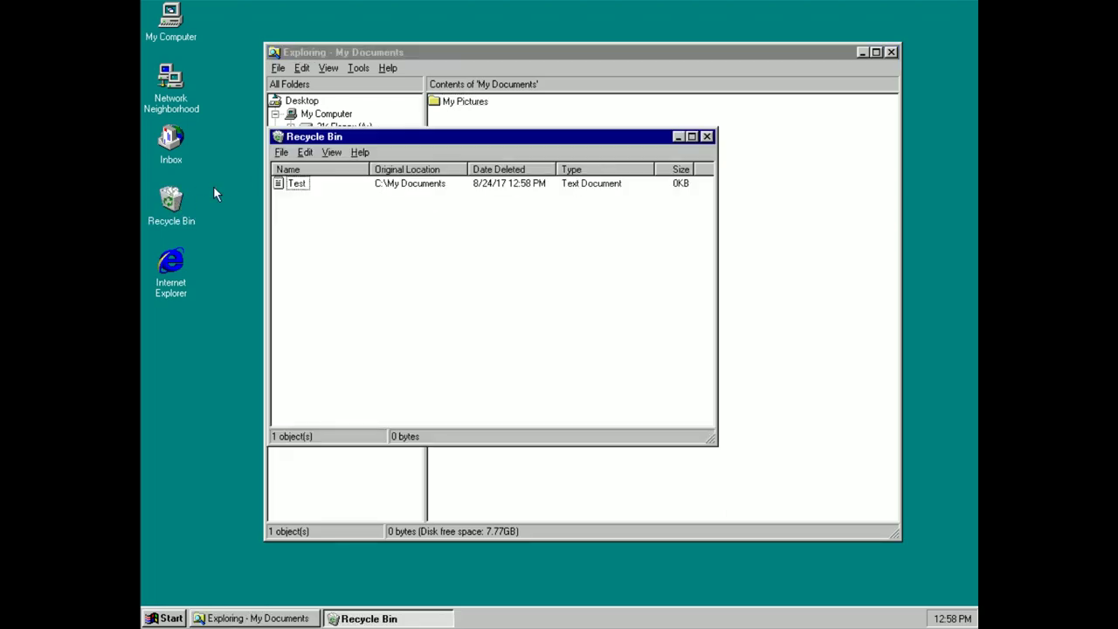
pyautogui.rightClick(296, 183)
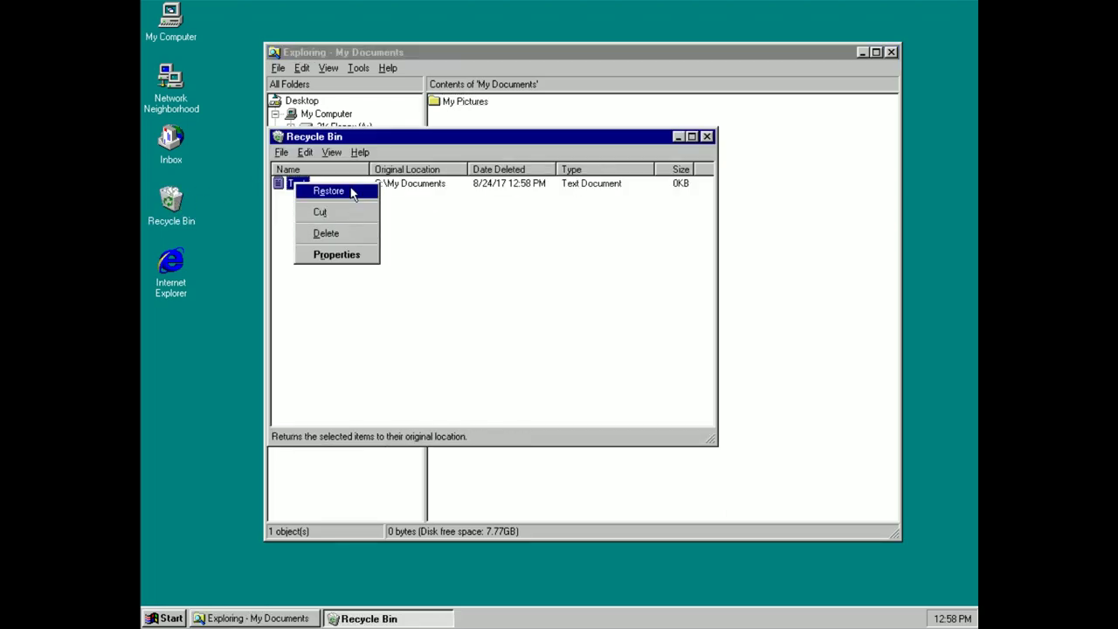
pyautogui.click(382, 267)
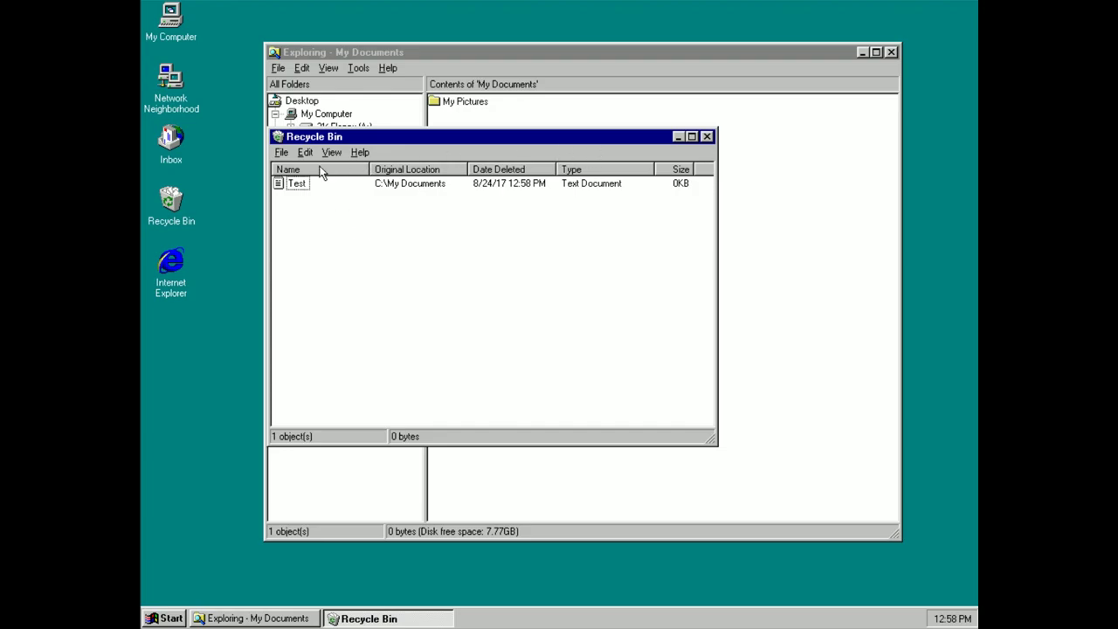
# - Empty the Recycle Bin, confirming permanent deletion of Test, and close its window
pyautogui.rightClick(178, 203)
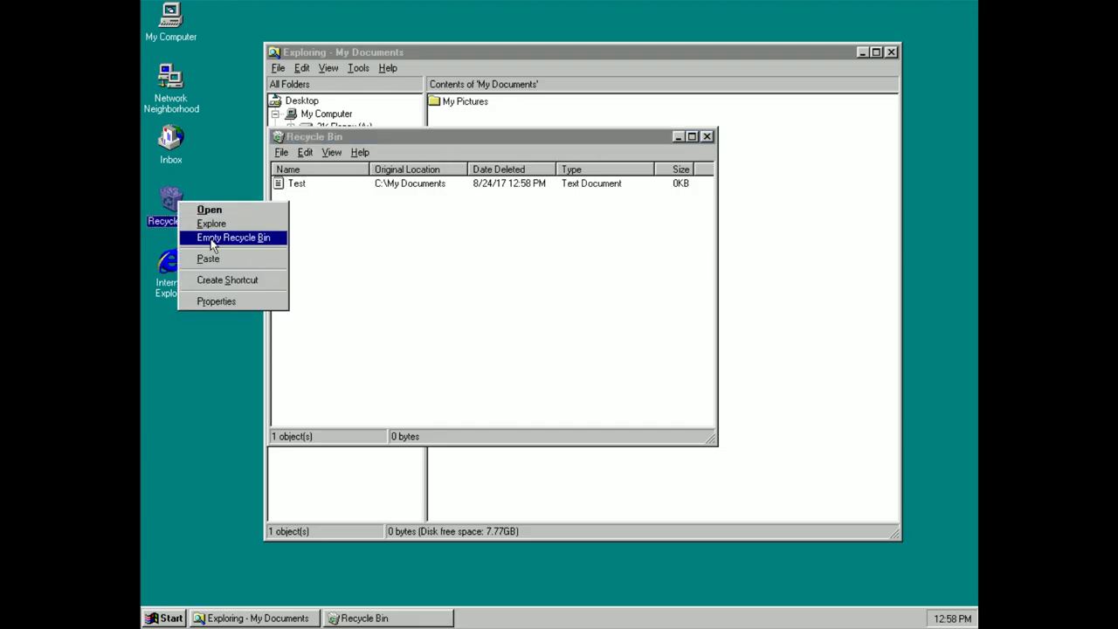
pyautogui.click(238, 239)
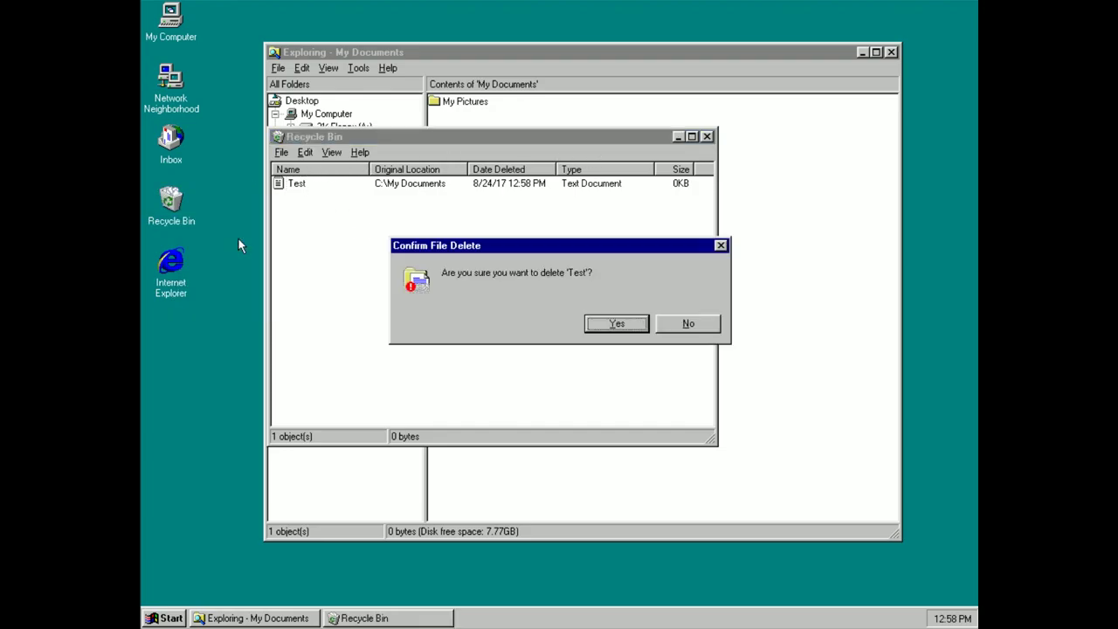
pyautogui.click(614, 323)
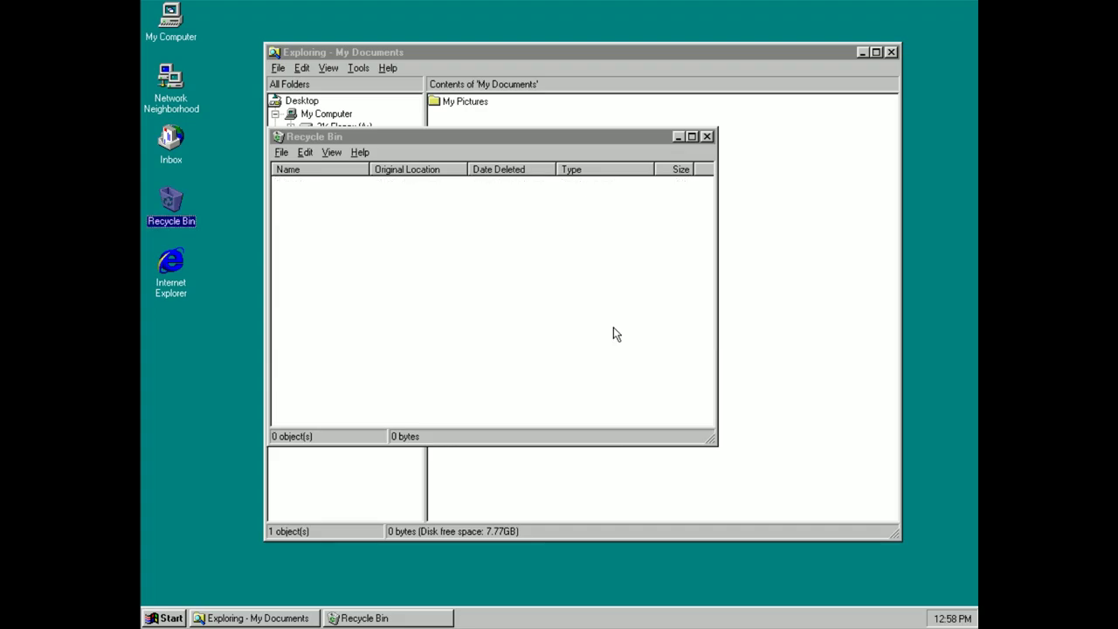
pyautogui.click(706, 137)
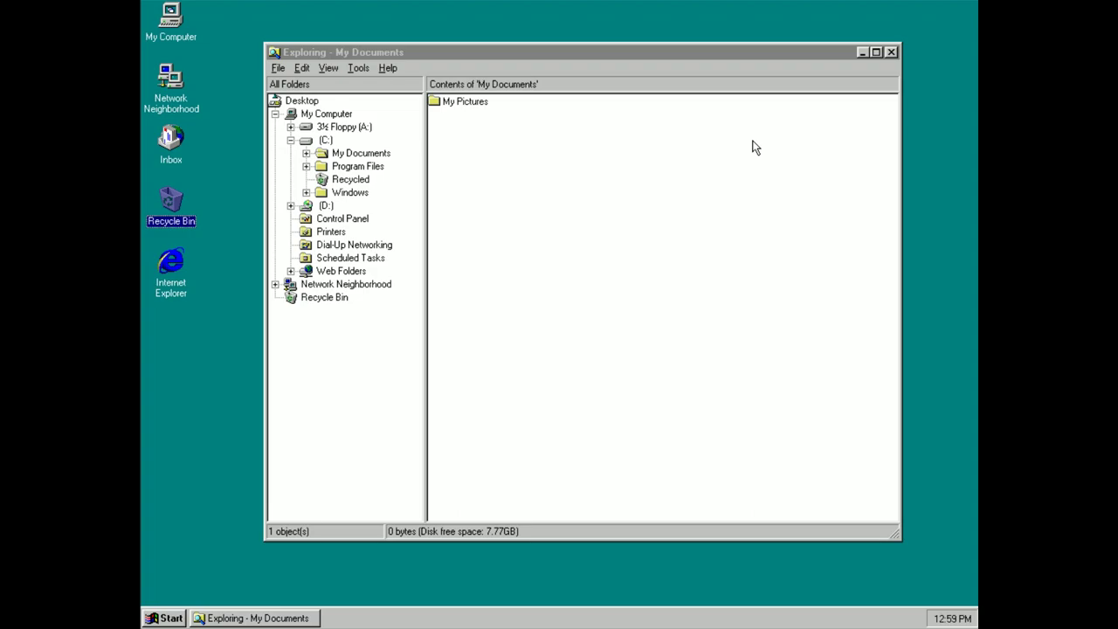
# - Close the Exploring window on My Documents, leaving an empty desktop
pyautogui.click(891, 52)
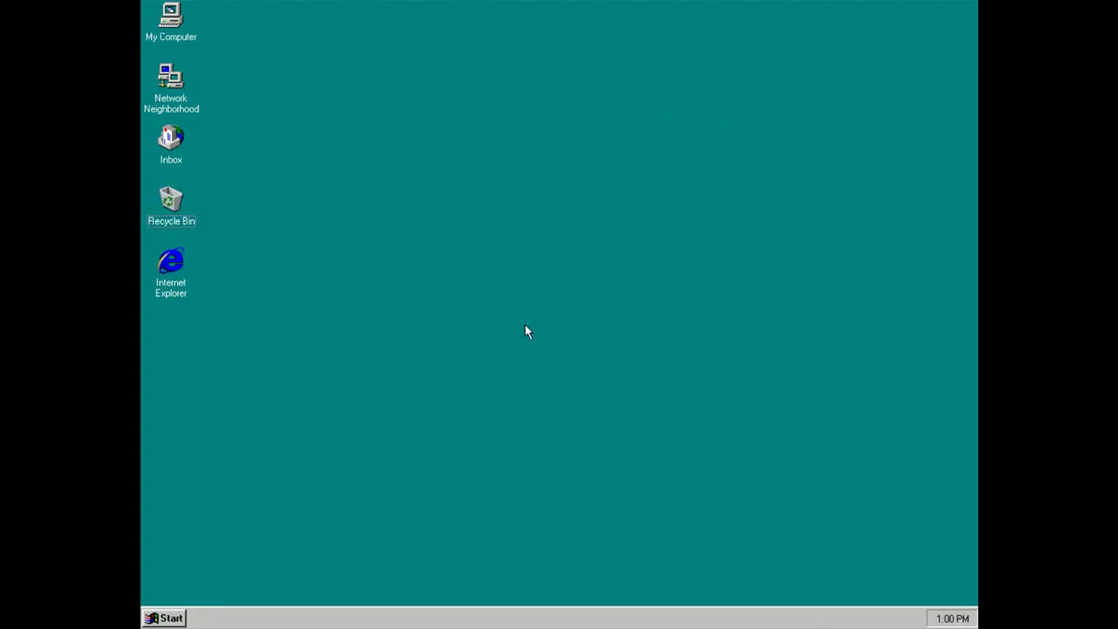